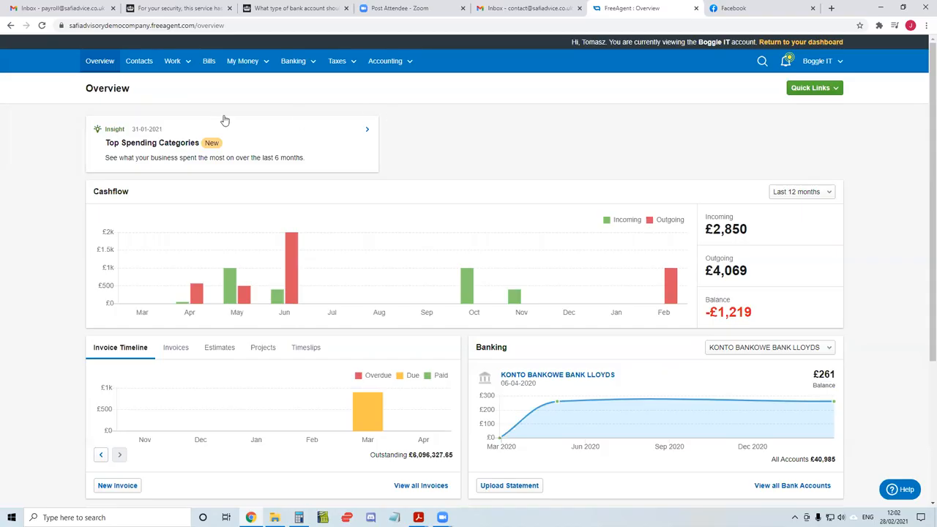
- Open the contact AAA My contractor LTD from the contacts list for editing
{"action": "left_click", "coordinate": [137, 63]}
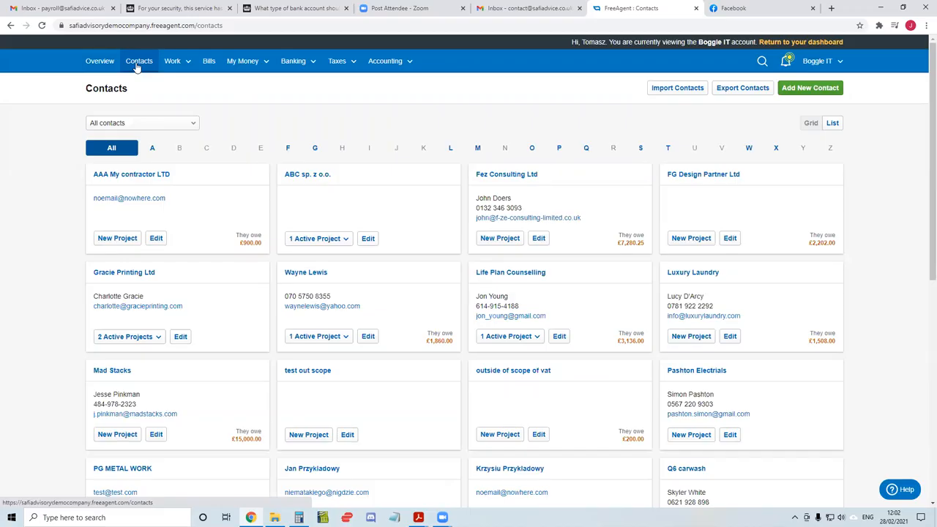
{"action": "left_click", "coordinate": [97, 177]}
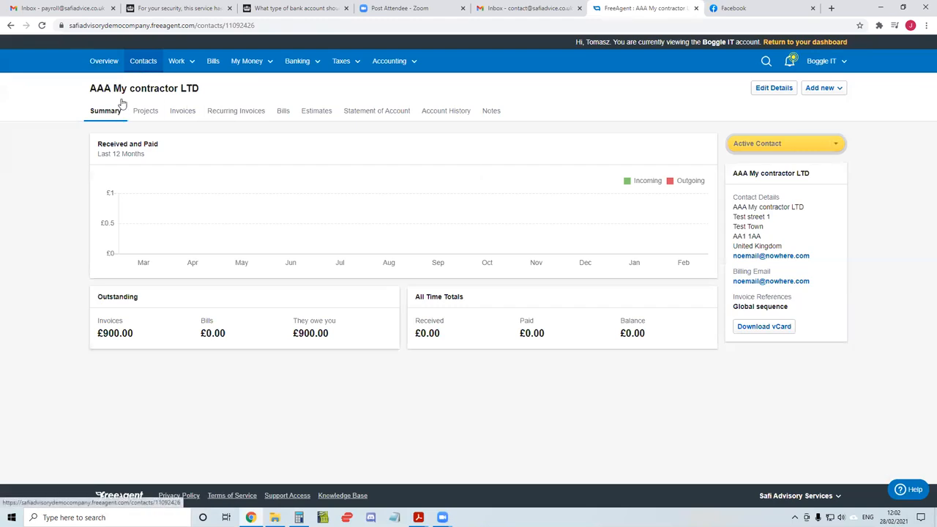
{"action": "left_click", "coordinate": [766, 88]}
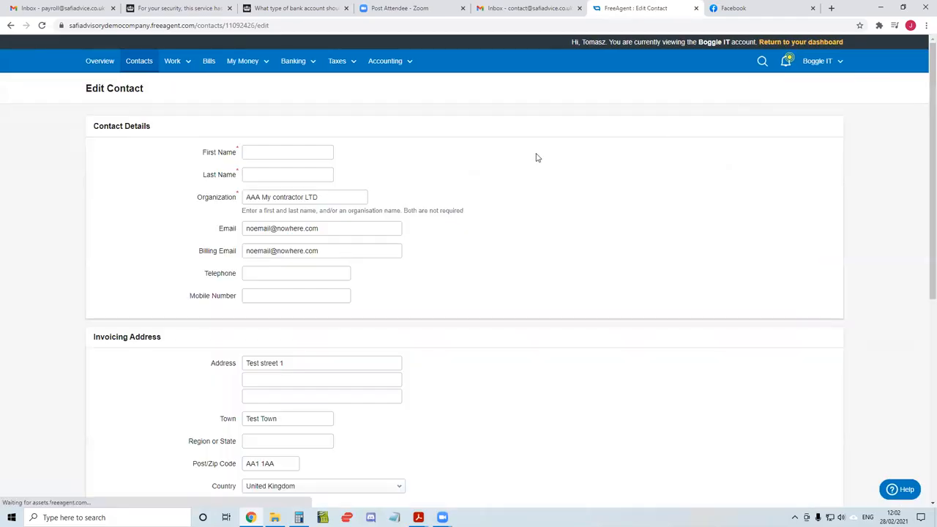
- Set Charge VAT to Never in the contact's invoicing options and save the changes
{"action": "scroll", "coordinate": [535, 156], "scroll_direction": "down", "scroll_amount": 5}
{"action": "scroll", "coordinate": [521, 168], "scroll_direction": "down", "scroll_amount": 3}
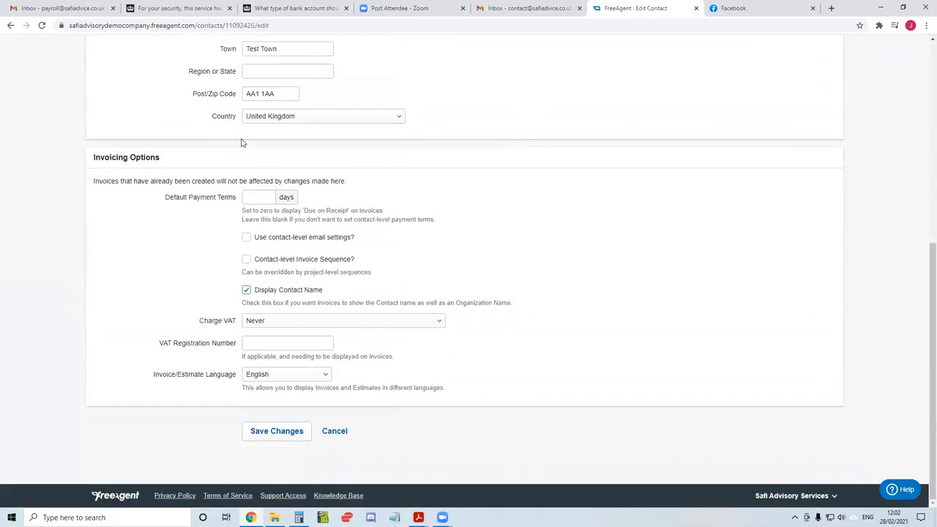
{"action": "left_click", "coordinate": [260, 322]}
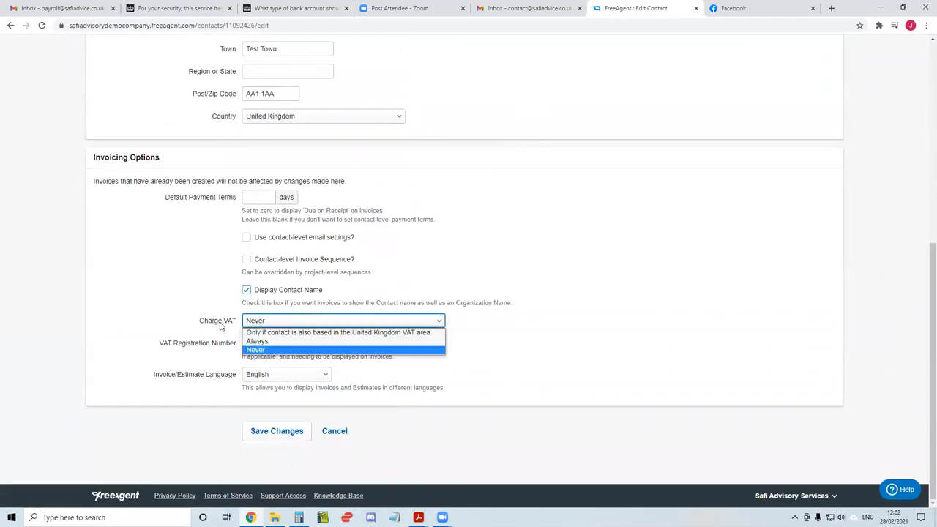
{"action": "left_click", "coordinate": [272, 333]}
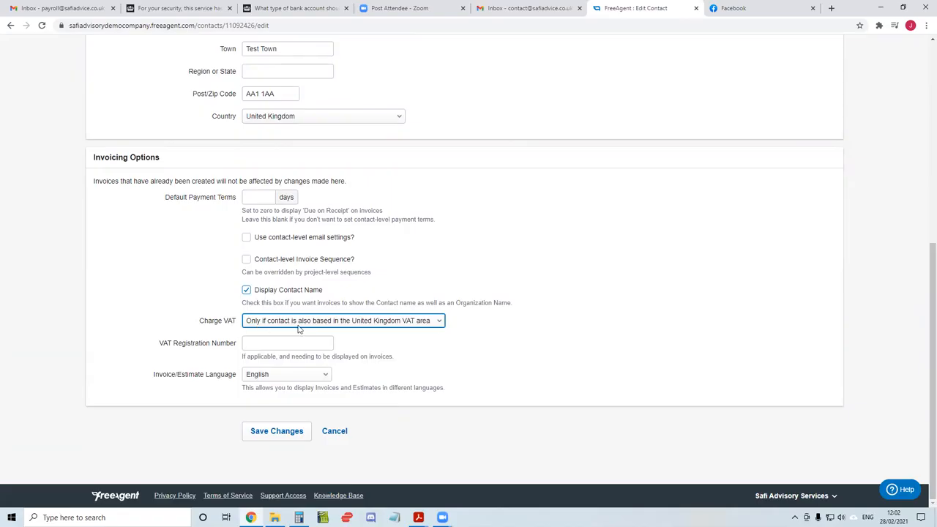
{"action": "left_click", "coordinate": [400, 324]}
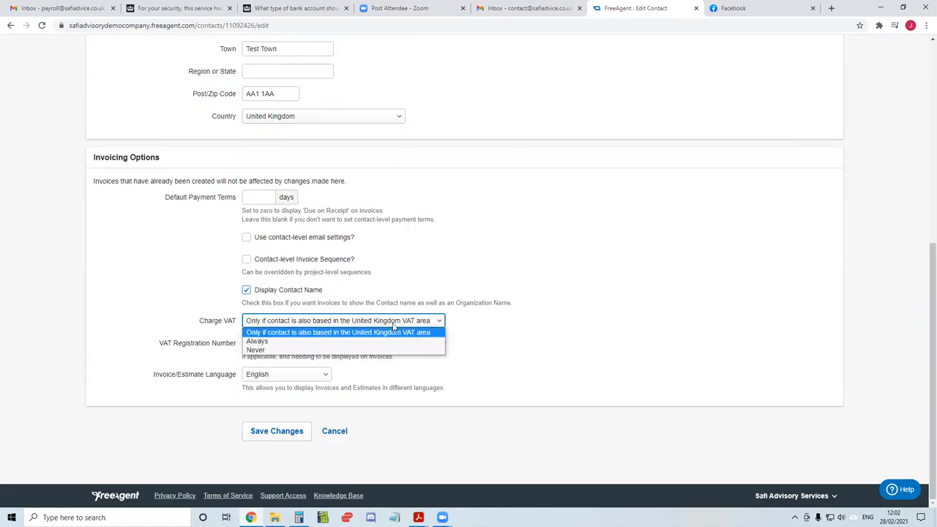
{"action": "left_click", "coordinate": [265, 351]}
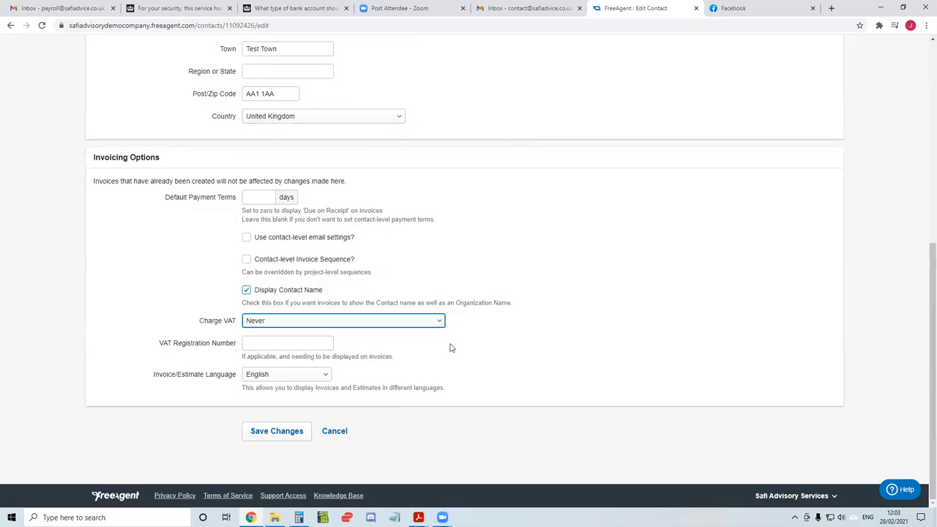
{"action": "left_click", "coordinate": [277, 431]}
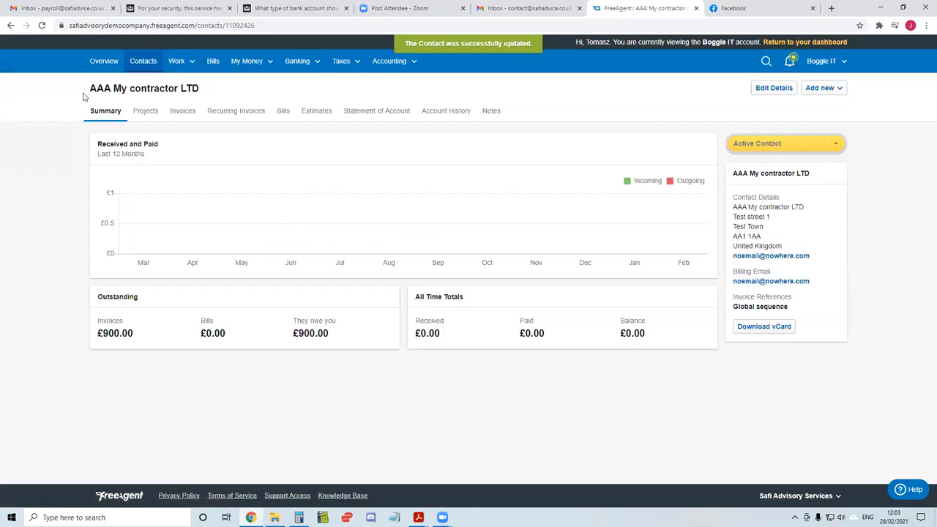
- Open the contact's invoice 2019/014 and copy its note "Customer to account and pay the VAT to HMRC"
{"action": "left_click", "coordinate": [189, 114]}
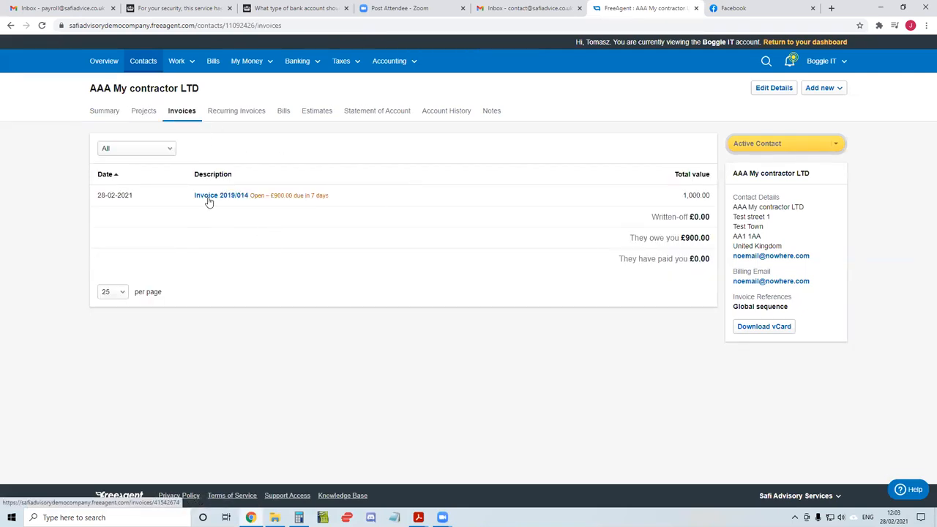
{"action": "left_click", "coordinate": [208, 196]}
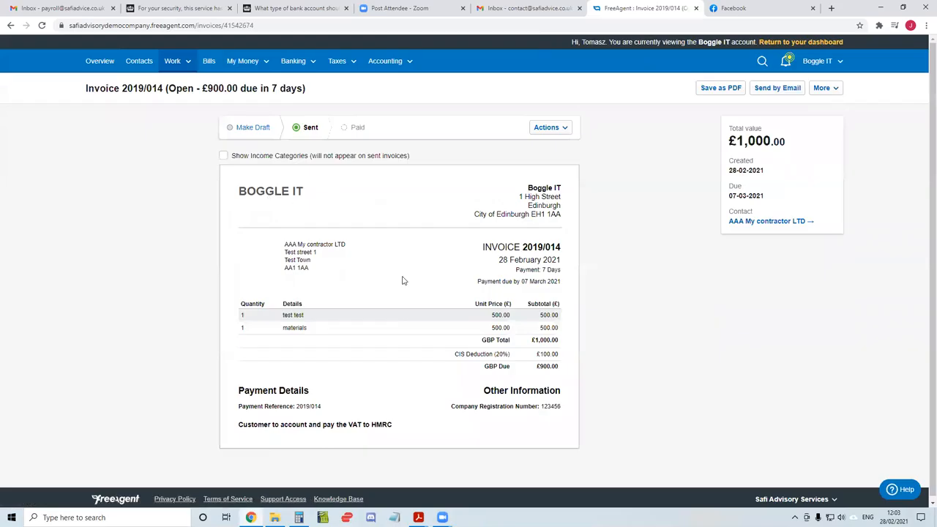
{"action": "left_click_drag", "start_coordinate": [239, 426], "coordinate": [386, 424]}
{"action": "right_click", "coordinate": [386, 424]}
{"action": "left_click", "coordinate": [401, 430]}
{"action": "left_click", "coordinate": [655, 232]}
- Start a new invoice with AAA My contractor LTD as the contact
{"action": "left_click", "coordinate": [171, 64]}
{"action": "left_click", "coordinate": [179, 135]}
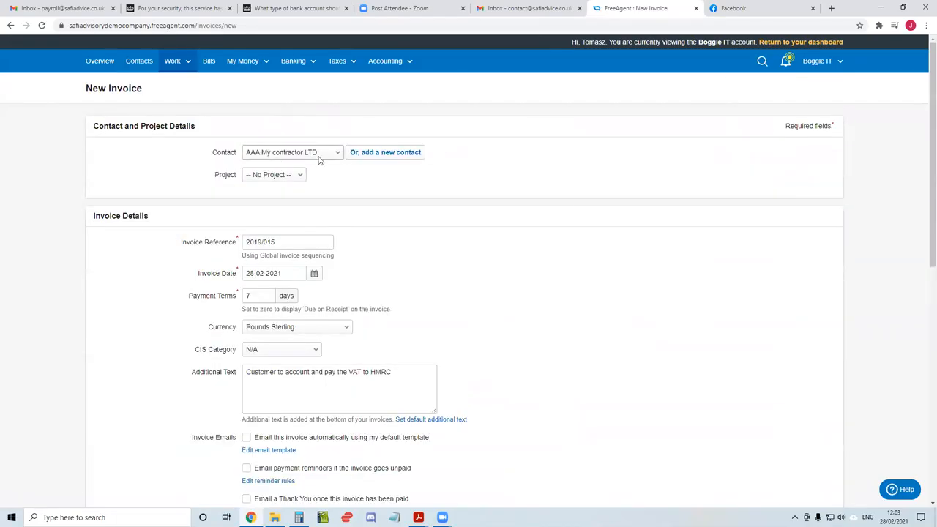
{"action": "left_click", "coordinate": [320, 156]}
{"action": "left_click", "coordinate": [277, 165]}
- Replace the invoice's additional text with the copied note "Customer to account and pay the VAT to HMRC"
{"action": "scroll", "coordinate": [487, 185], "scroll_direction": "down", "scroll_amount": 1}
{"action": "mouse_move", "coordinate": [386, 272]}
{"action": "left_mouse_down"}
{"action": "mouse_move", "coordinate": [393, 274]}
{"action": "mouse_move", "coordinate": [220, 274]}
{"action": "mouse_move", "coordinate": [395, 274]}
{"action": "left_mouse_up"}
{"action": "left_click", "coordinate": [268, 277]}
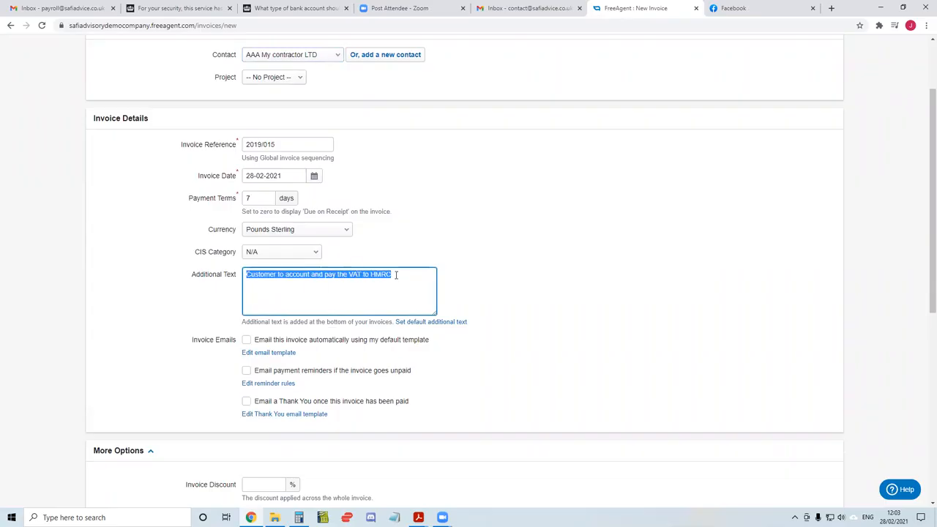
{"action": "key", "text": "BackSpace"}
{"action": "left_click", "coordinate": [498, 281]}
{"action": "left_click", "coordinate": [399, 285]}
{"action": "key", "text": "ctrl+v"}
{"action": "left_click", "coordinate": [491, 285]}
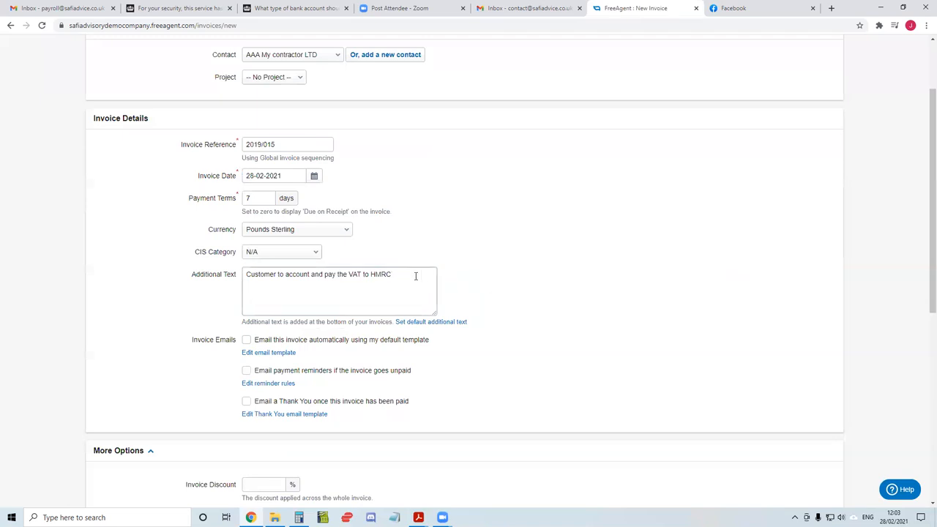
{"action": "left_click_drag", "start_coordinate": [416, 276], "coordinate": [208, 284]}
{"action": "left_click", "coordinate": [270, 277]}
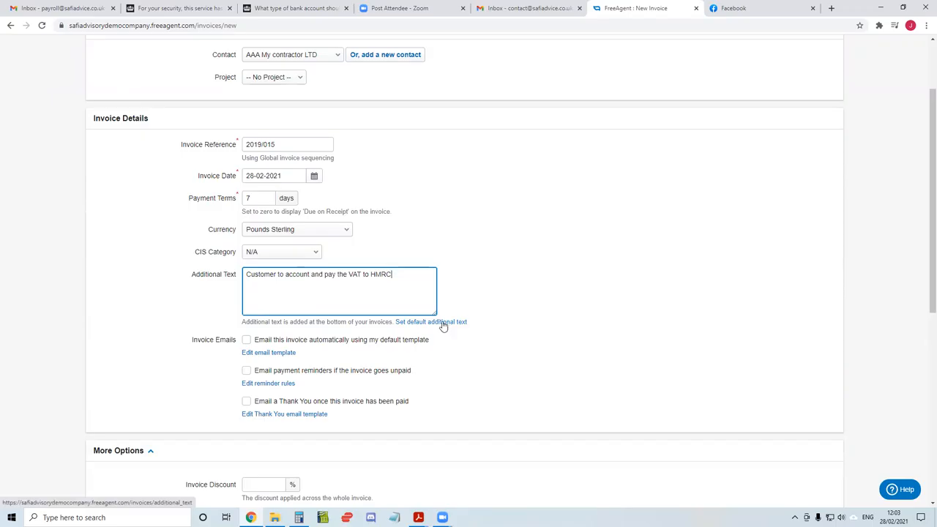
- Save "Customer to account and pay the VAT to HMRC" as the default additional text for invoices
{"action": "left_click", "coordinate": [413, 323]}
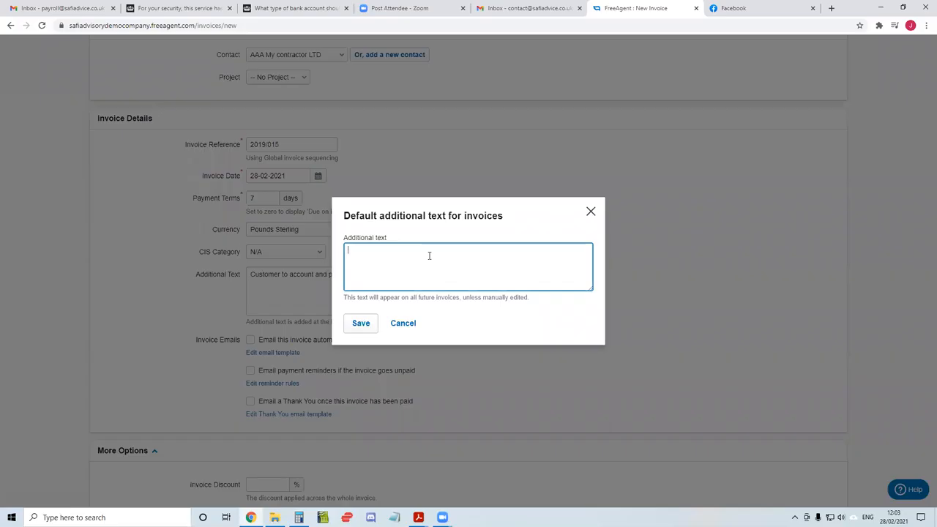
{"action": "key", "text": "ctrl+v"}
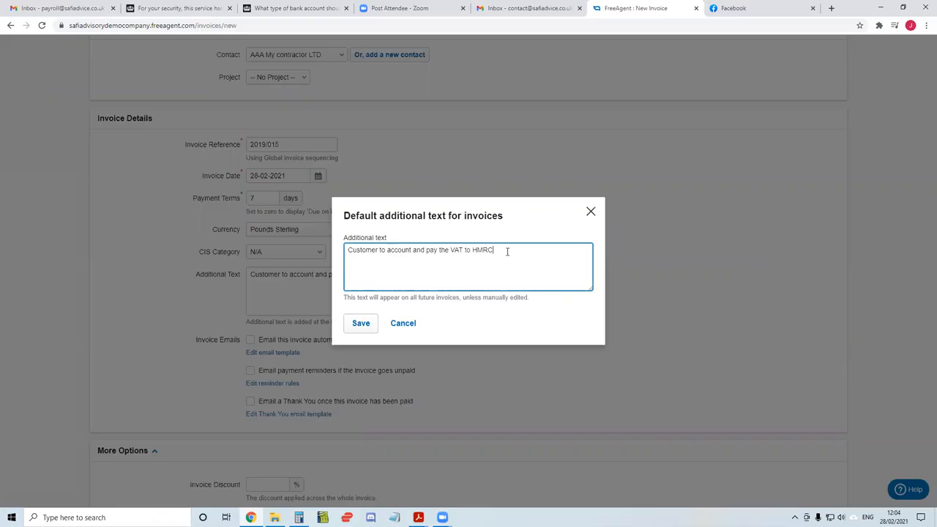
{"action": "left_click", "coordinate": [362, 324]}
{"action": "left_click_drag", "start_coordinate": [395, 279], "coordinate": [232, 287]}
{"action": "left_click", "coordinate": [235, 286]}
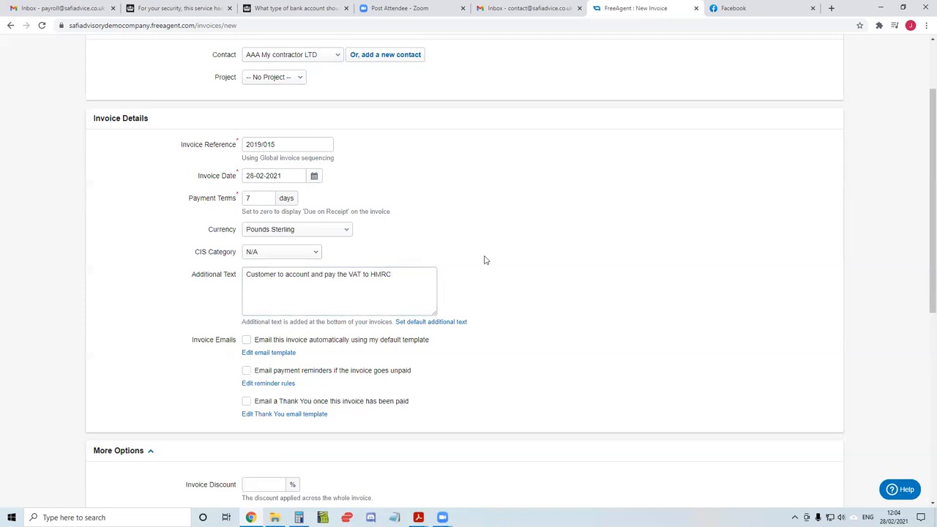
- Review the new invoice form's details, email settings, additional options and VAT options
{"action": "scroll", "coordinate": [469, 223], "scroll_direction": "down", "scroll_amount": 1}
{"action": "scroll", "coordinate": [457, 227], "scroll_direction": "up", "scroll_amount": 1}
{"action": "scroll", "coordinate": [512, 227], "scroll_direction": "down", "scroll_amount": 3}
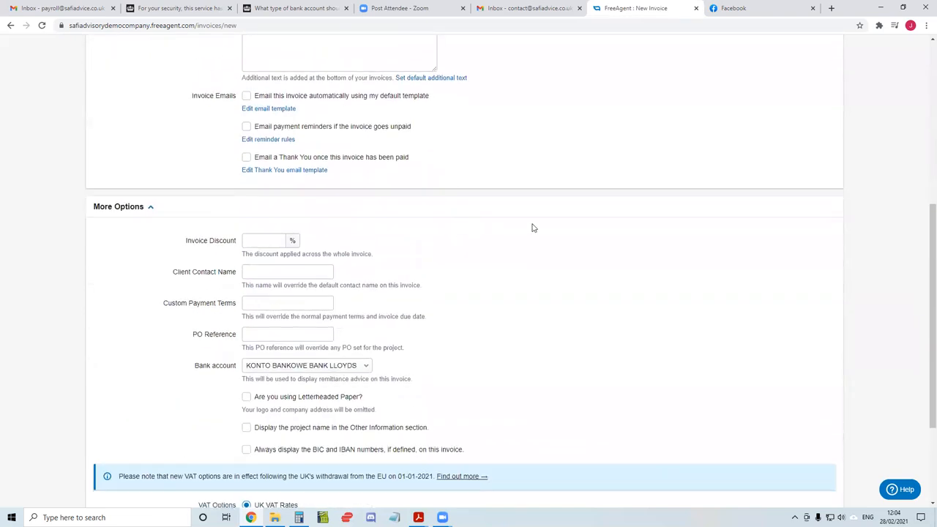
{"action": "scroll", "coordinate": [513, 230], "scroll_direction": "down", "scroll_amount": 1}
{"action": "scroll", "coordinate": [454, 293], "scroll_direction": "up", "scroll_amount": 1}
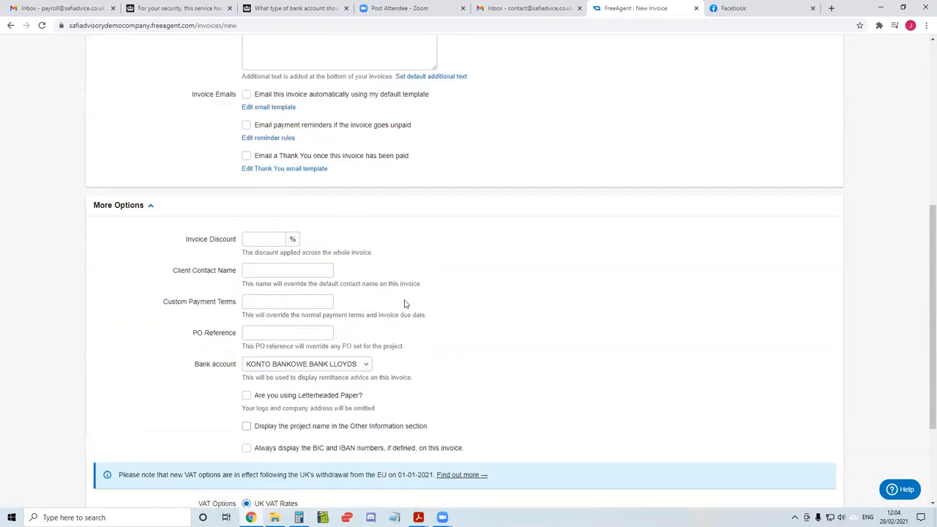
{"action": "scroll", "coordinate": [405, 304], "scroll_direction": "up", "scroll_amount": 3}
{"action": "scroll", "coordinate": [527, 322], "scroll_direction": "down", "scroll_amount": 4}
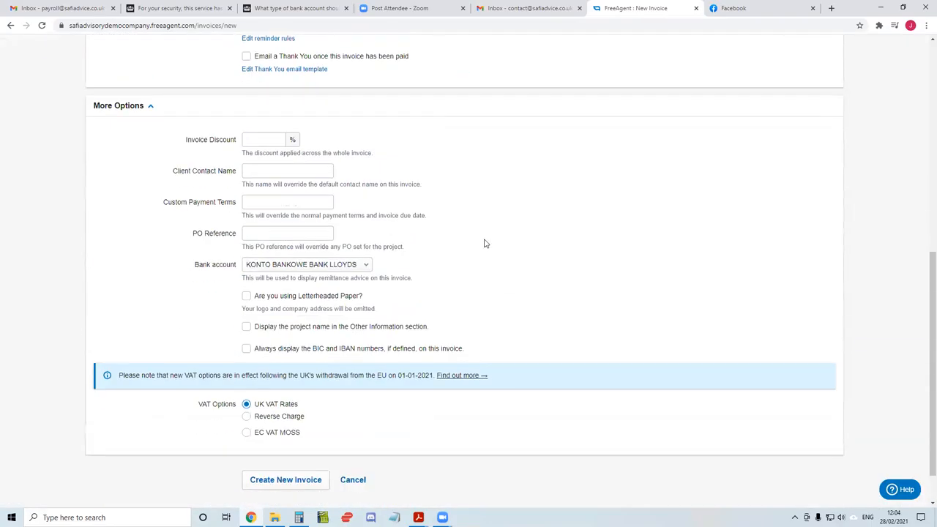
{"action": "scroll", "coordinate": [479, 238], "scroll_direction": "down", "scroll_amount": 1}
{"action": "scroll", "coordinate": [476, 232], "scroll_direction": "up", "scroll_amount": 5}
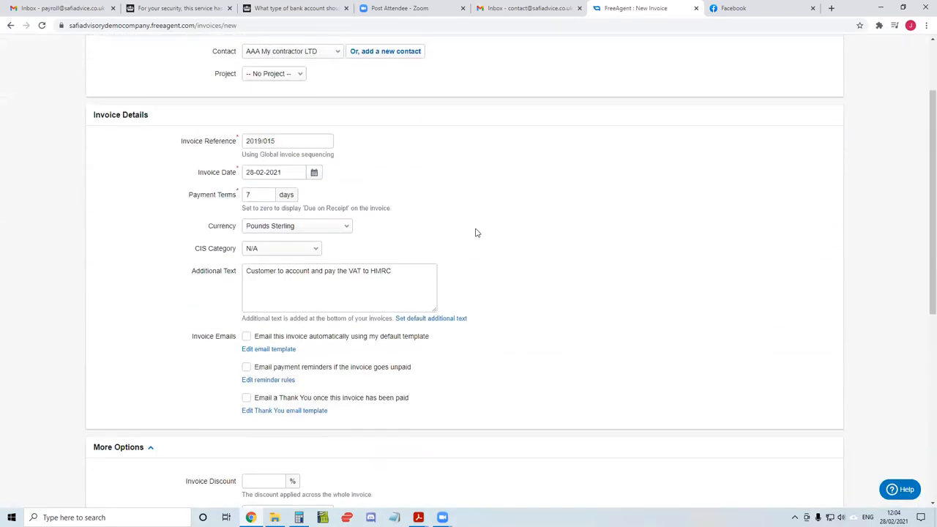
{"action": "scroll", "coordinate": [469, 249], "scroll_direction": "down", "scroll_amount": 5}
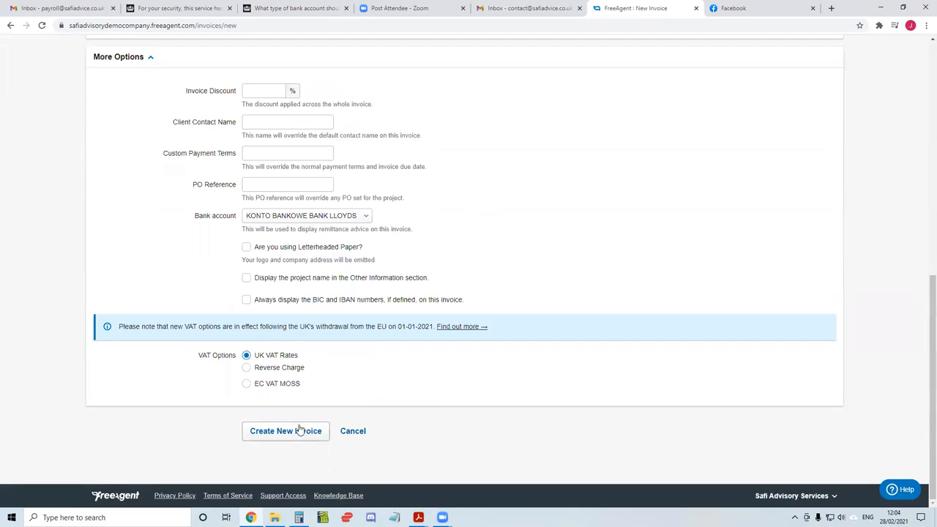
- Create the new invoice and highlight the VAT note below the payment details on the draft
{"action": "left_click", "coordinate": [296, 433]}
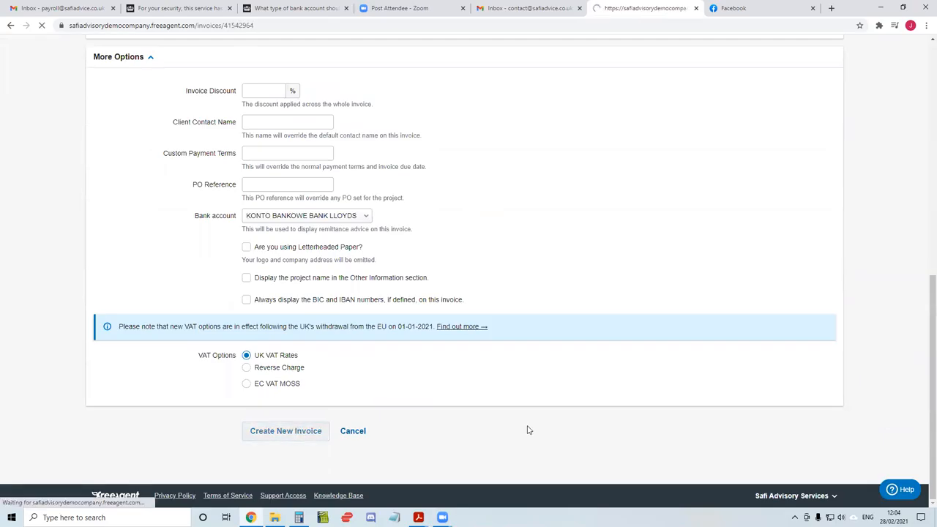
{"action": "scroll", "coordinate": [323, 329], "scroll_direction": "down", "scroll_amount": 1}
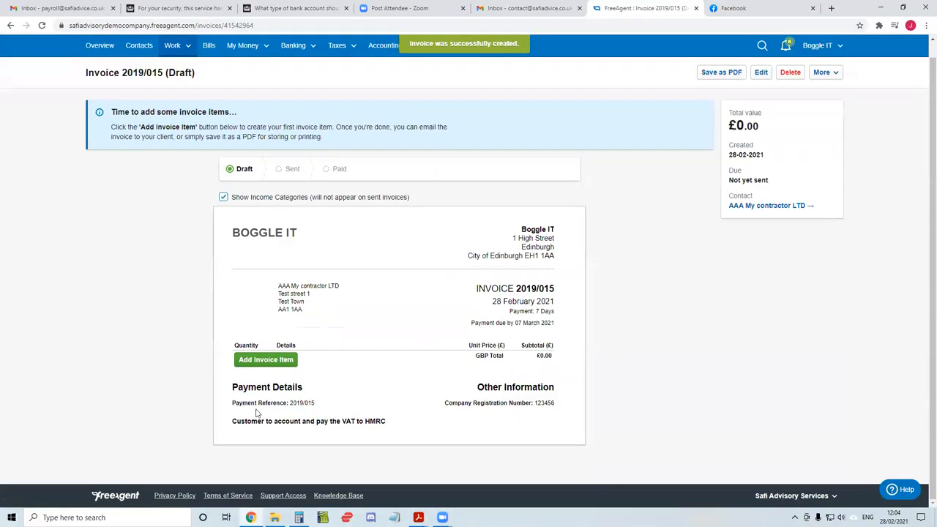
{"action": "left_click_drag", "start_coordinate": [230, 423], "coordinate": [404, 425]}
{"action": "left_click", "coordinate": [404, 425]}
- Add an invoice item with quantity 1, no unit, details "Renovation at building 123" and unit price £500, then check the VAT note
{"action": "left_click", "coordinate": [287, 361]}
{"action": "left_click", "coordinate": [444, 239]}
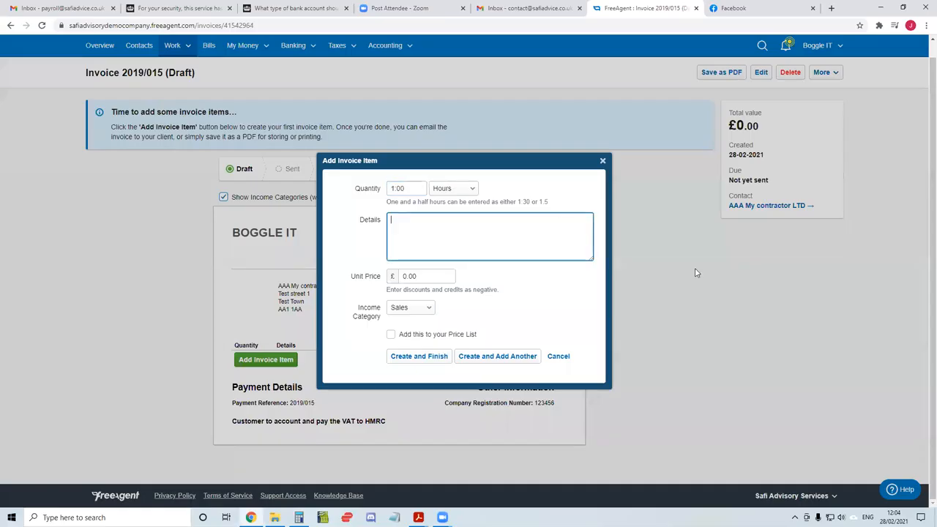
{"action": "left_click", "coordinate": [471, 192]}
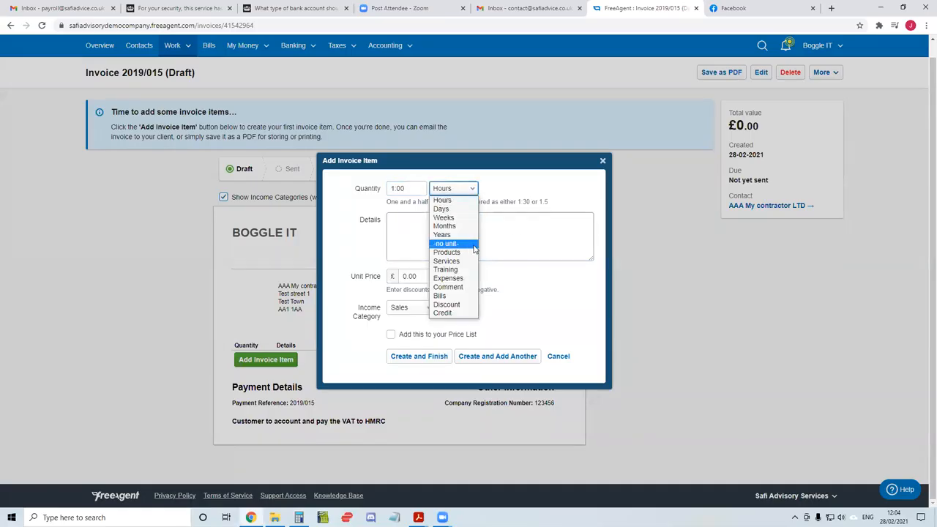
{"action": "left_click", "coordinate": [446, 243]}
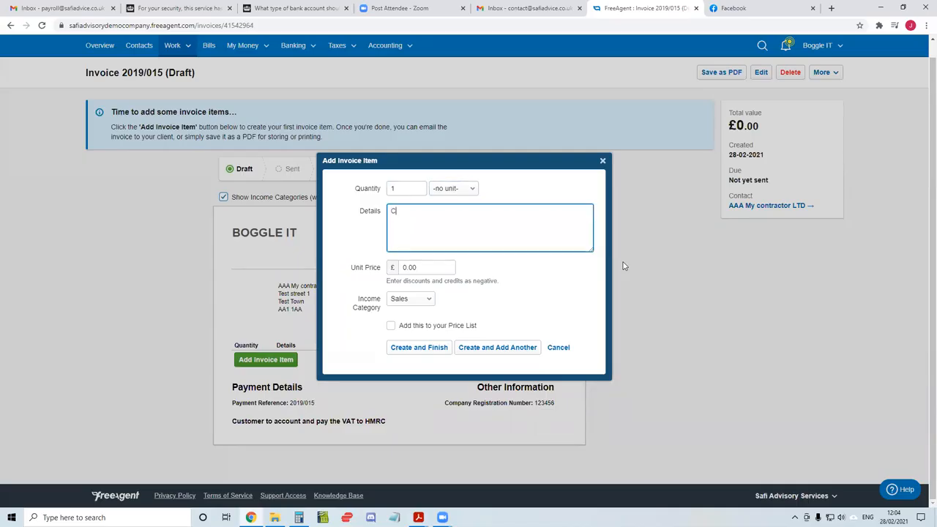
{"action": "type", "text": "Renovation at building 123"}
{"action": "key", "text": "Tab"}
{"action": "type", "text": "500"}
{"action": "key", "text": "Tab"}
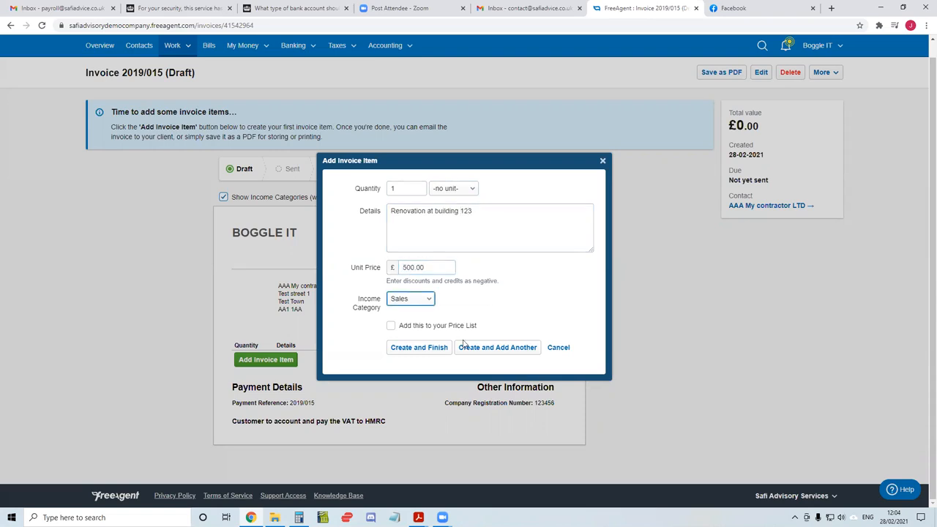
{"action": "left_click", "coordinate": [416, 353]}
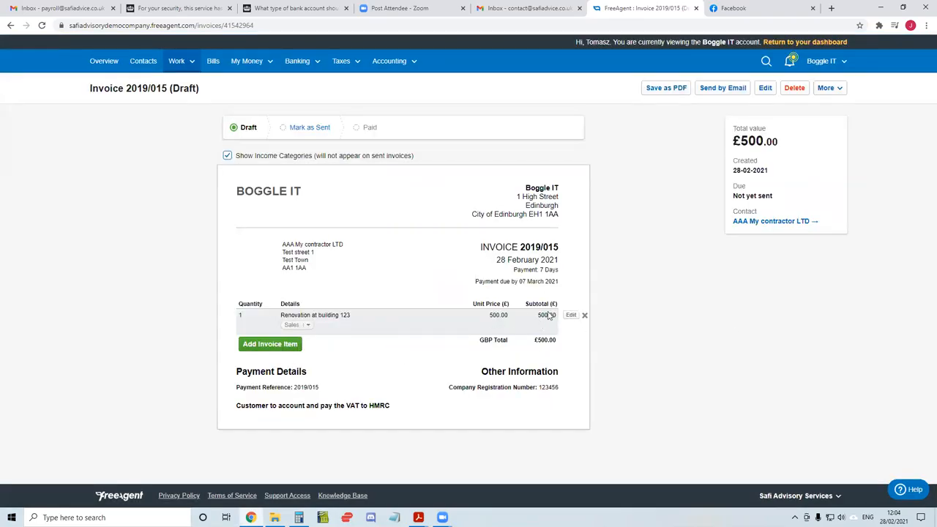
{"action": "left_click_drag", "start_coordinate": [236, 405], "coordinate": [397, 405]}
{"action": "left_click", "coordinate": [398, 407]}
{"action": "left_click", "coordinate": [270, 344]}
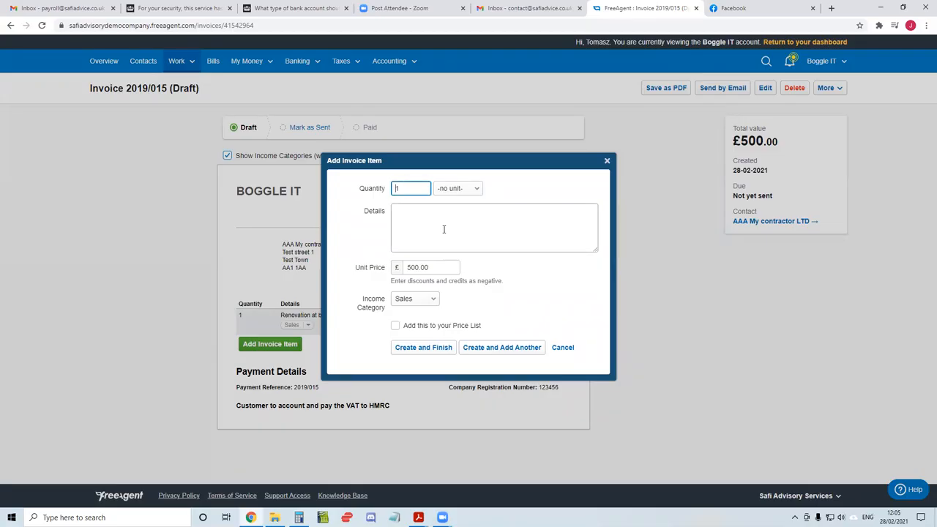
{"action": "left_click", "coordinate": [415, 298]}
{"action": "left_click", "coordinate": [458, 243]}
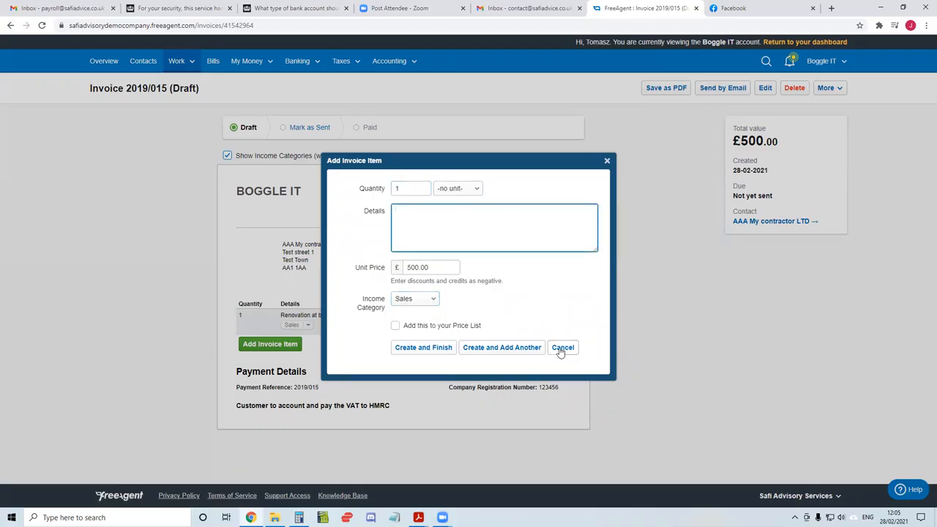
{"action": "left_click", "coordinate": [562, 349]}
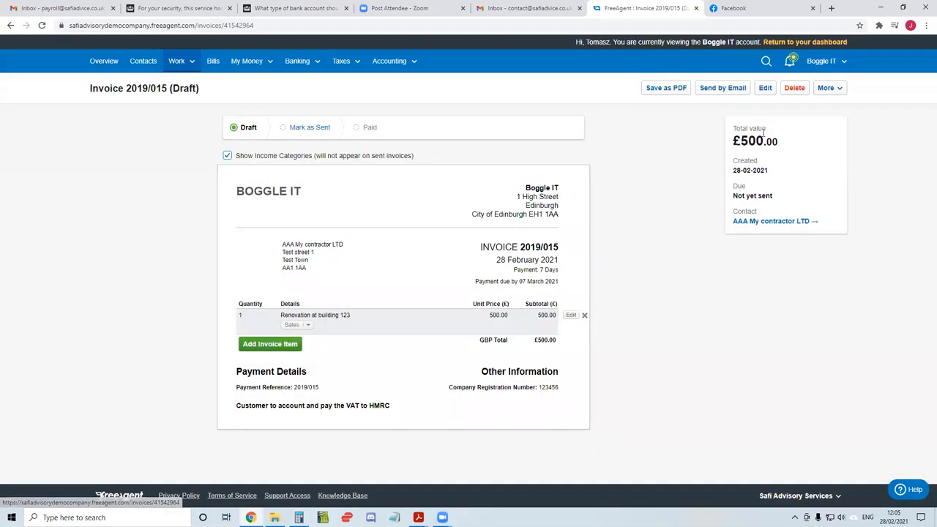
- Open the company account's settings in a new browser tab and switch to it
{"action": "left_click", "coordinate": [821, 60]}
{"action": "right_click", "coordinate": [784, 100]}
{"action": "left_click", "coordinate": [799, 108]}
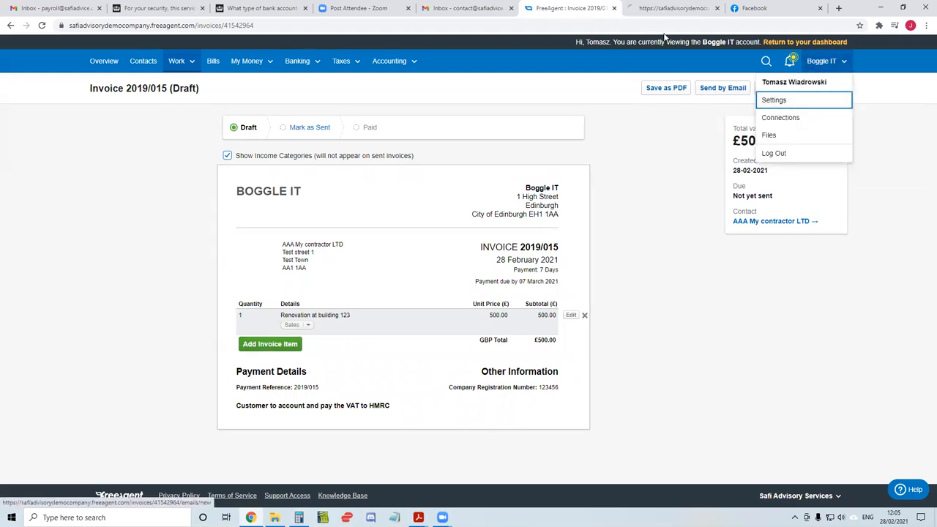
{"action": "left_click", "coordinate": [670, 8]}
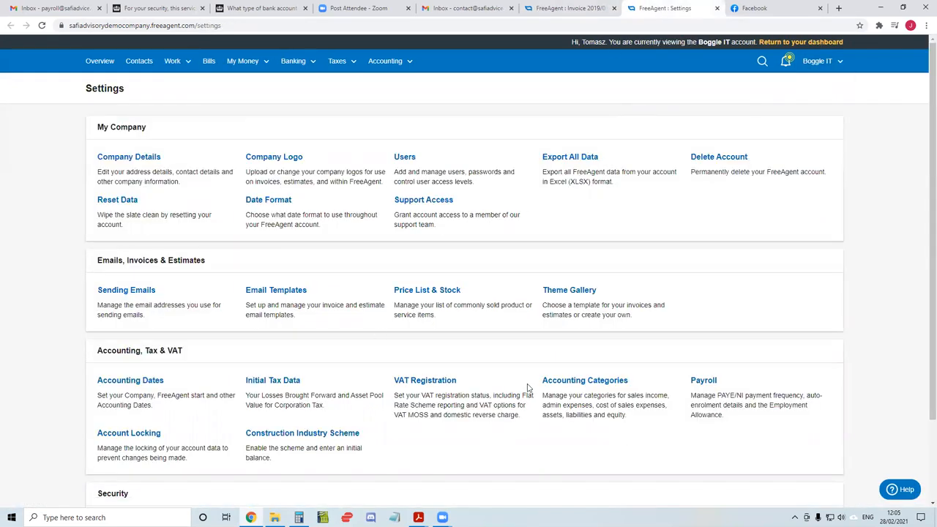
- Update the account's Construction Industry Scheme settings and return to the draft invoice
{"action": "left_click", "coordinate": [289, 438]}
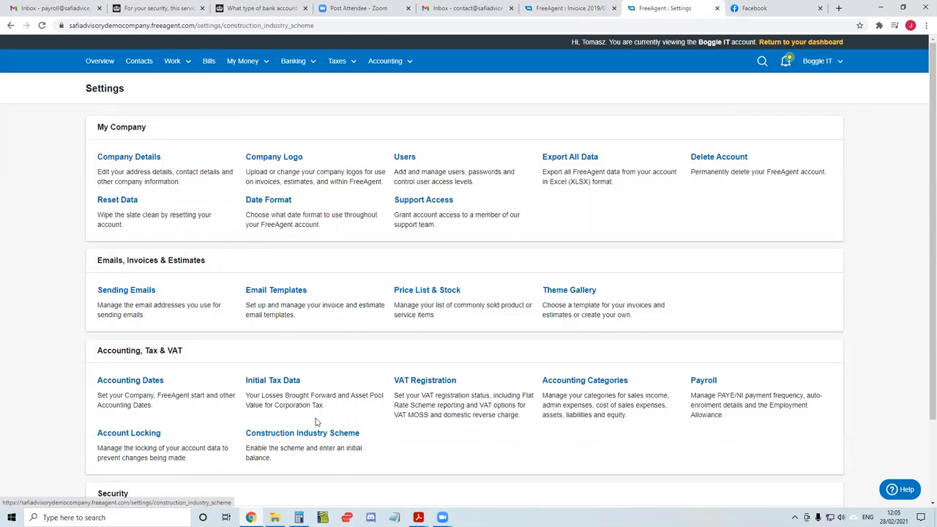
{"action": "left_click", "coordinate": [268, 295]}
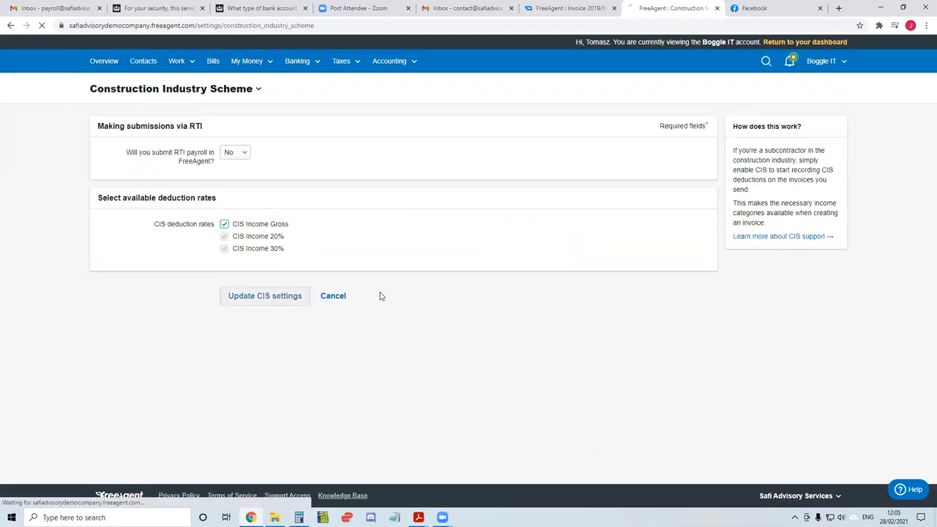
{"action": "left_click", "coordinate": [582, 10]}
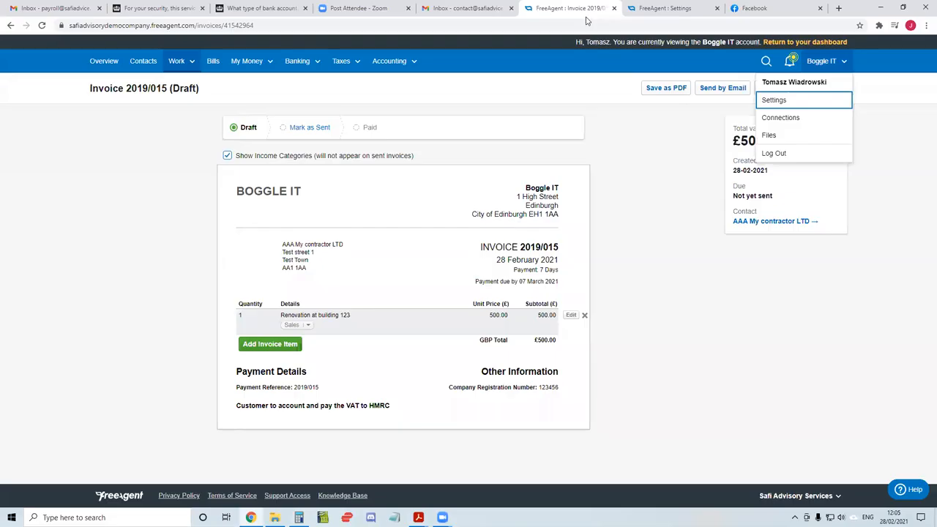
- Check the income categories offered for a new invoice item, closing the form without adding an item
{"action": "left_click", "coordinate": [288, 343]}
{"action": "left_click", "coordinate": [415, 303]}
{"action": "left_click", "coordinate": [415, 302]}
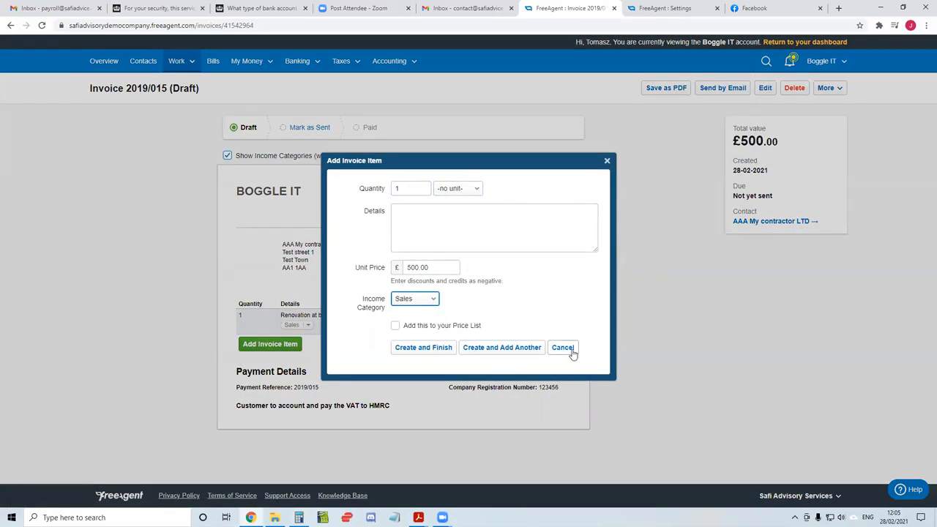
{"action": "left_click", "coordinate": [561, 349]}
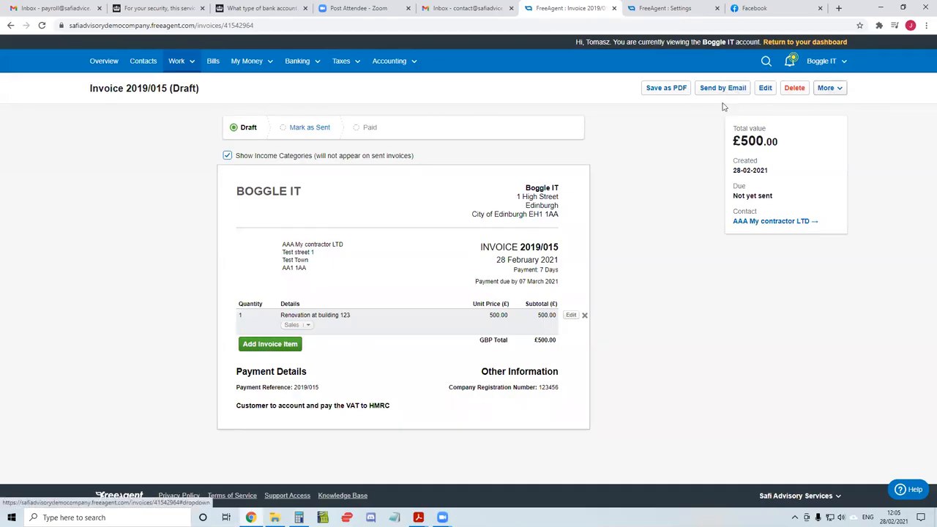
- Set the draft invoice's CIS category to CIS Income (20%) and save the invoice
{"action": "left_click", "coordinate": [765, 88]}
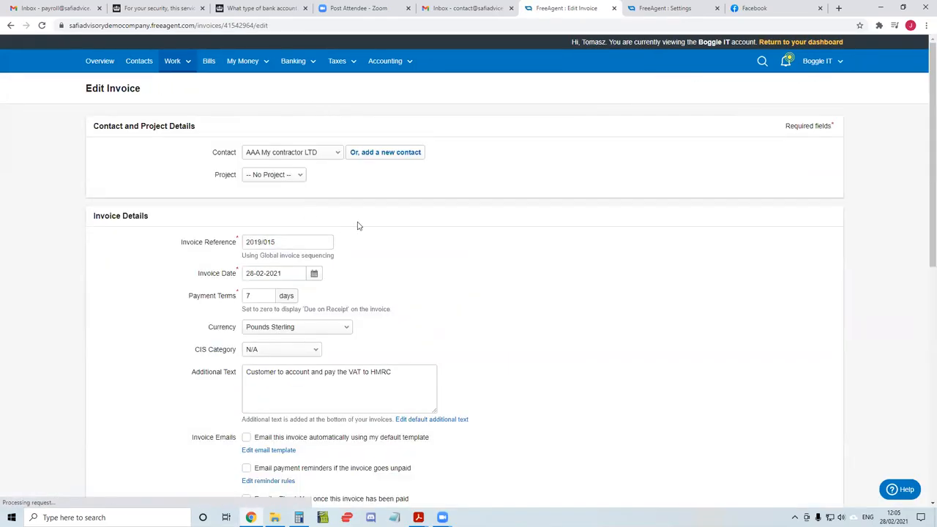
{"action": "scroll", "coordinate": [374, 192], "scroll_direction": "down", "scroll_amount": 3}
{"action": "scroll", "coordinate": [403, 170], "scroll_direction": "up", "scroll_amount": 1}
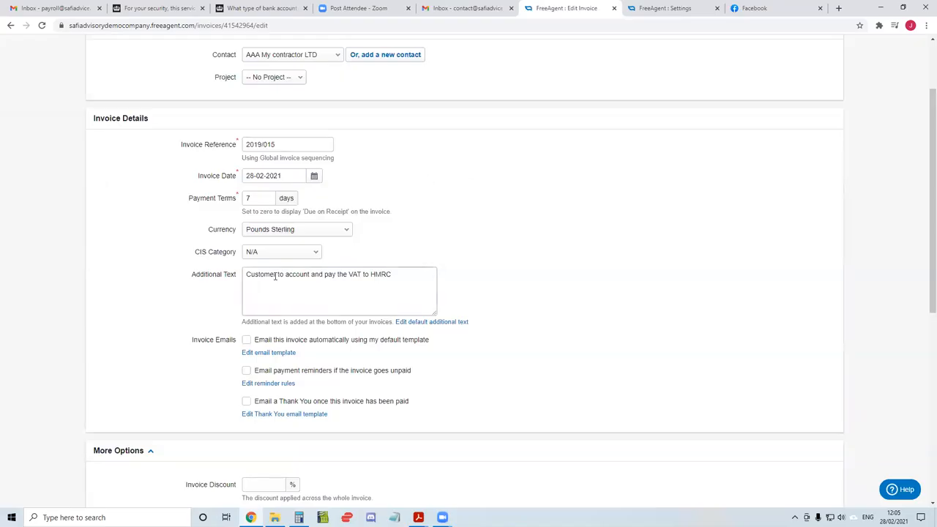
{"action": "left_click", "coordinate": [271, 252]}
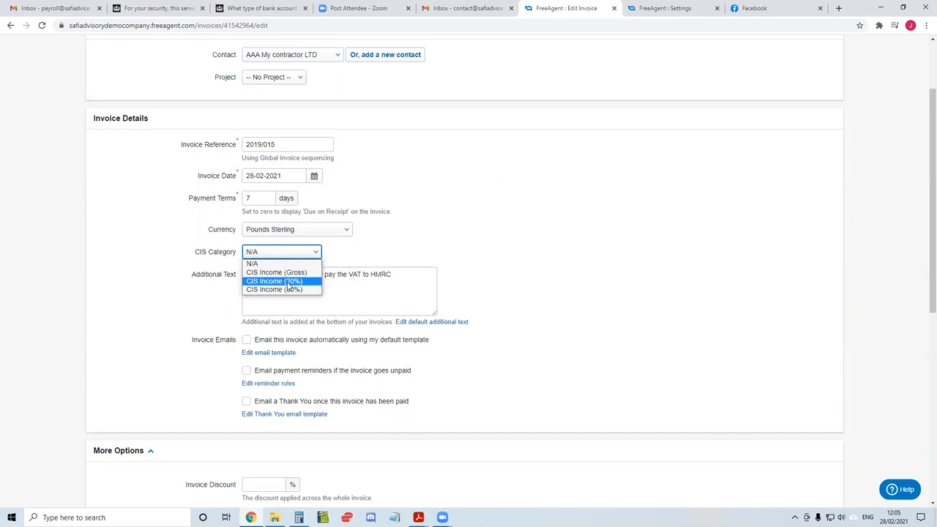
{"action": "left_click", "coordinate": [287, 283]}
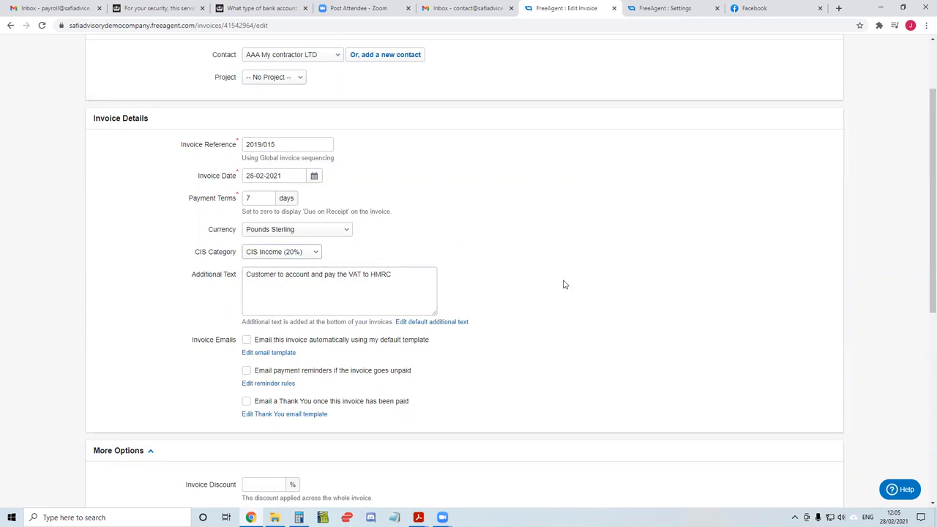
{"action": "scroll", "coordinate": [371, 314], "scroll_direction": "down", "scroll_amount": 5}
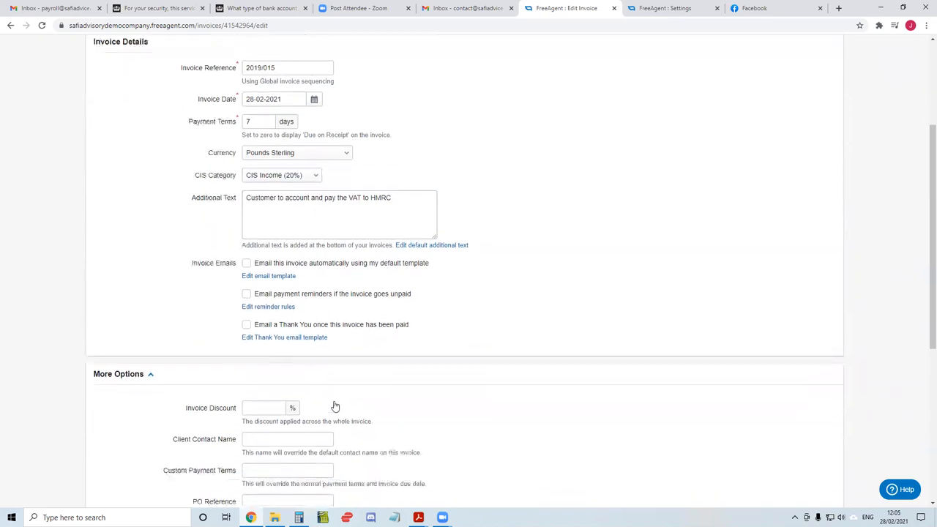
{"action": "scroll", "coordinate": [358, 385], "scroll_direction": "down", "scroll_amount": 2}
{"action": "left_click", "coordinate": [288, 438]}
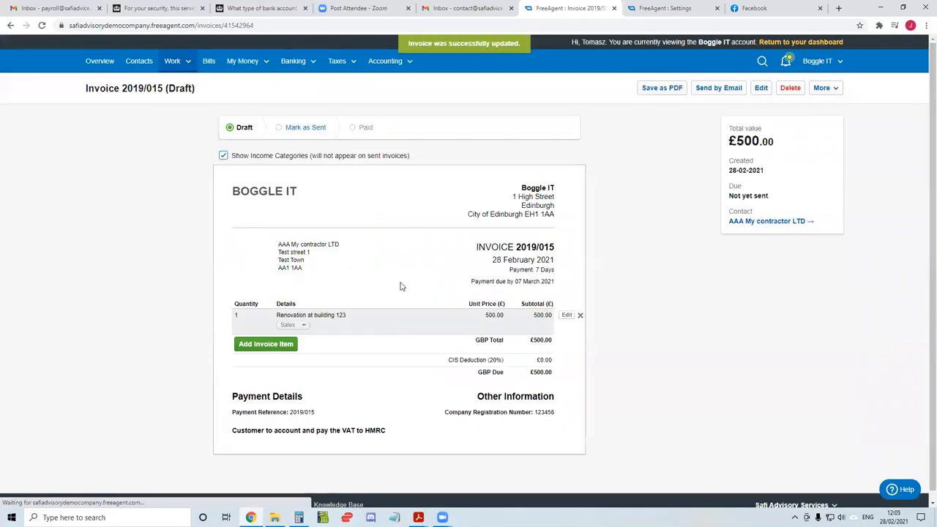
- Delete the "Renovation at building 123" item from the draft invoice
{"action": "left_click", "coordinate": [286, 348]}
{"action": "left_click", "coordinate": [563, 348]}
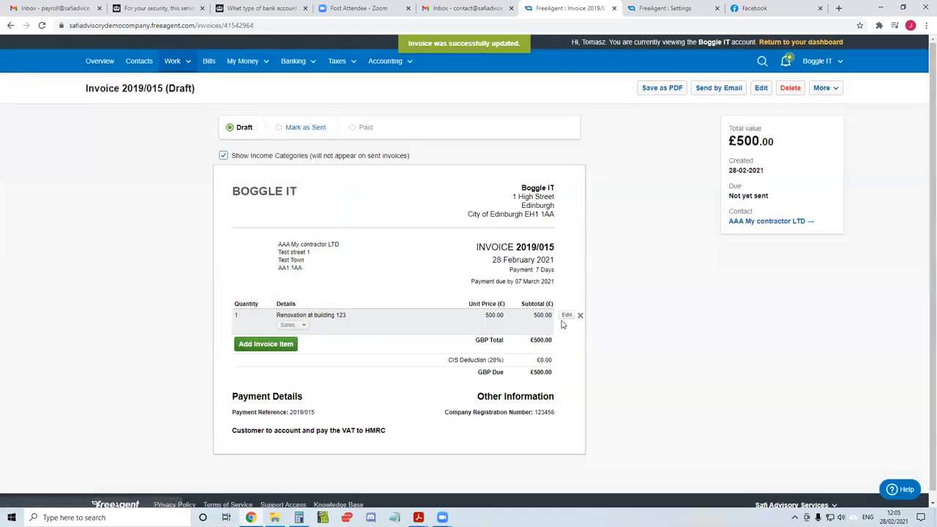
{"action": "left_click", "coordinate": [579, 315]}
{"action": "left_click", "coordinate": [516, 79]}
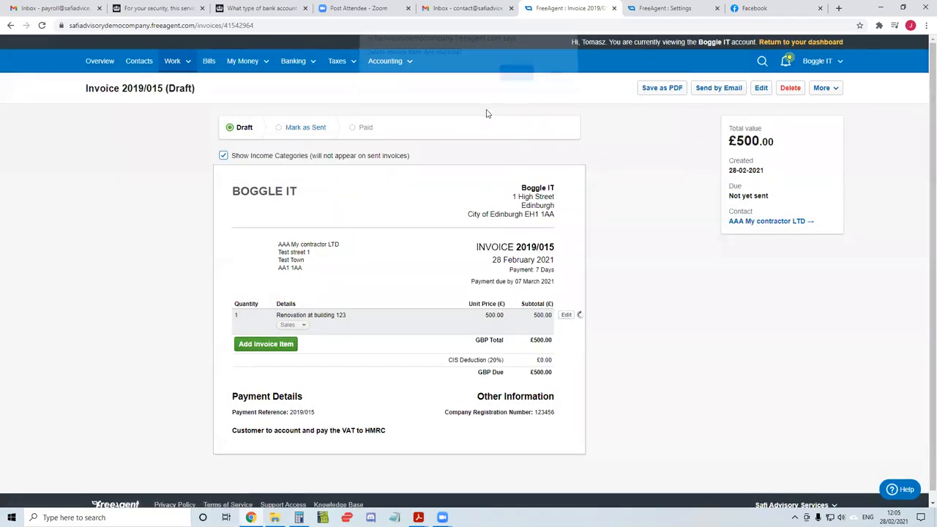
- Add an invoice item with quantity 1, details "Labour for renovation at 123", unit price £500 and income category CIS Income (20%)
{"action": "left_click", "coordinate": [262, 376]}
{"action": "left_click", "coordinate": [450, 189]}
{"action": "left_click", "coordinate": [444, 230]}
{"action": "left_click", "coordinate": [444, 231]}
{"action": "type", "text": "Labour for re"}
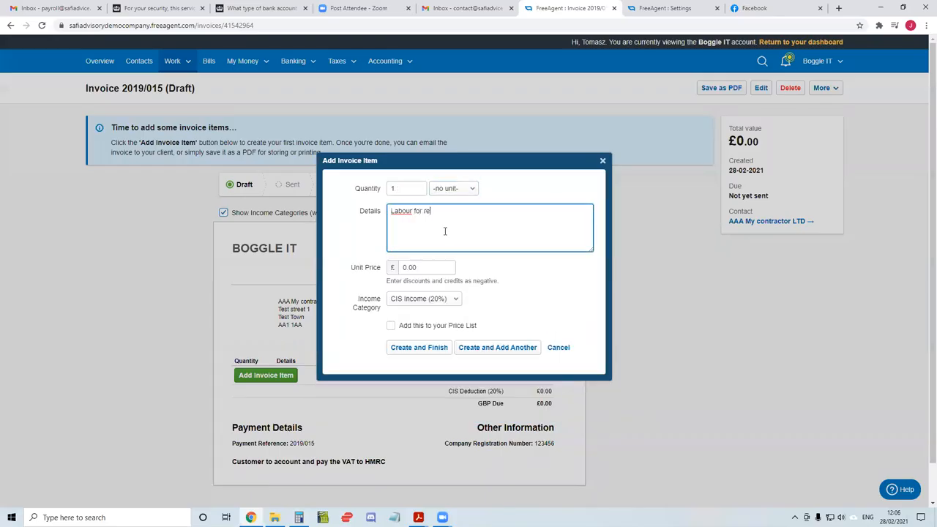
{"action": "type", "text": "novation at 123"}
{"action": "key", "text": "Tab"}
{"action": "type", "text": "500.00"}
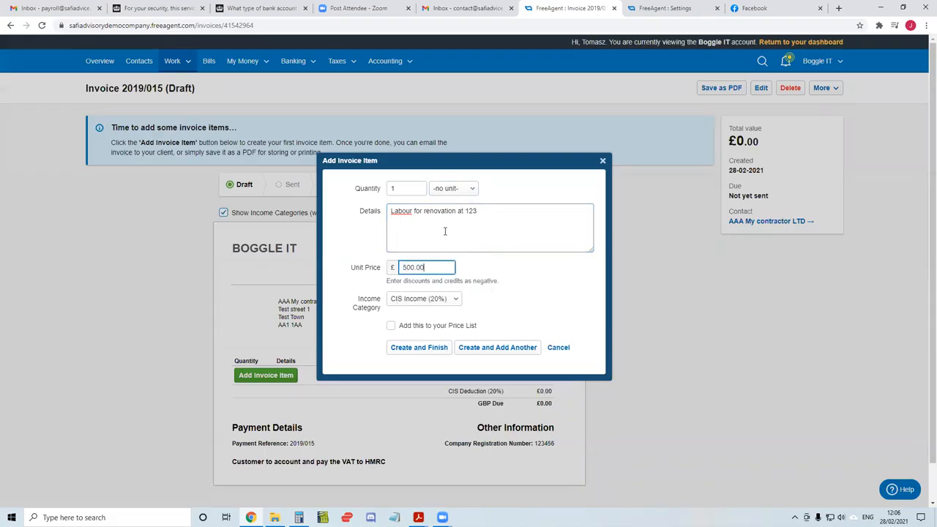
{"action": "left_click", "coordinate": [403, 349]}
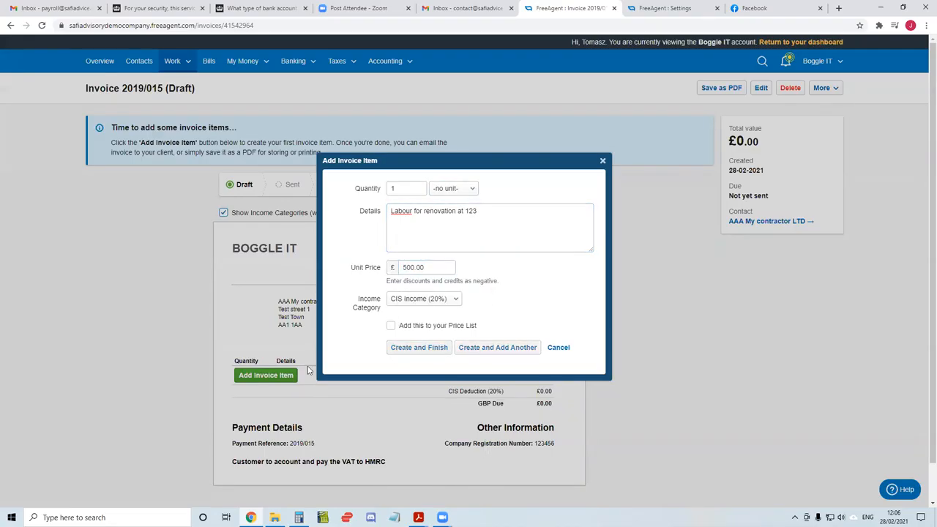
- Add a second invoice item with quantity 1, details "Materials at 123", unit price £300 and income category Sales
{"action": "left_click", "coordinate": [280, 342]}
{"action": "left_click", "coordinate": [424, 299]}
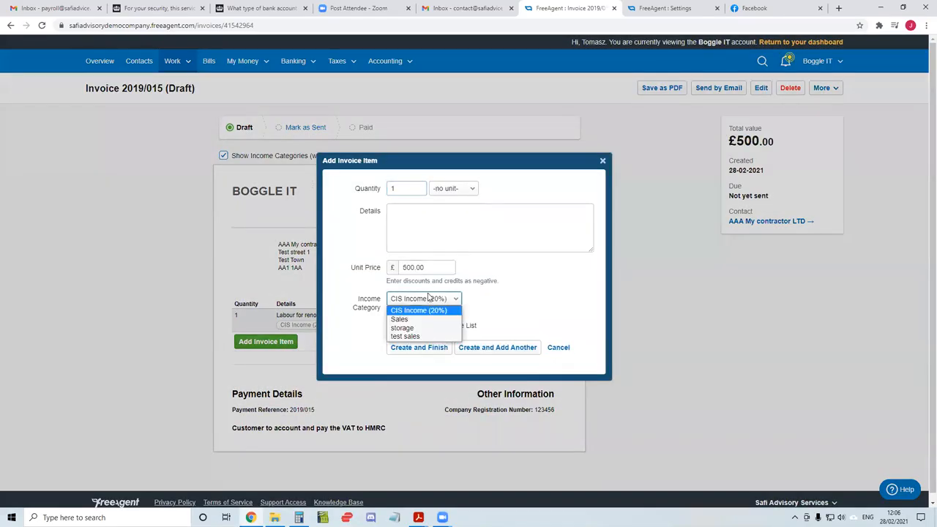
{"action": "left_click", "coordinate": [432, 315]}
{"action": "left_click", "coordinate": [425, 243]}
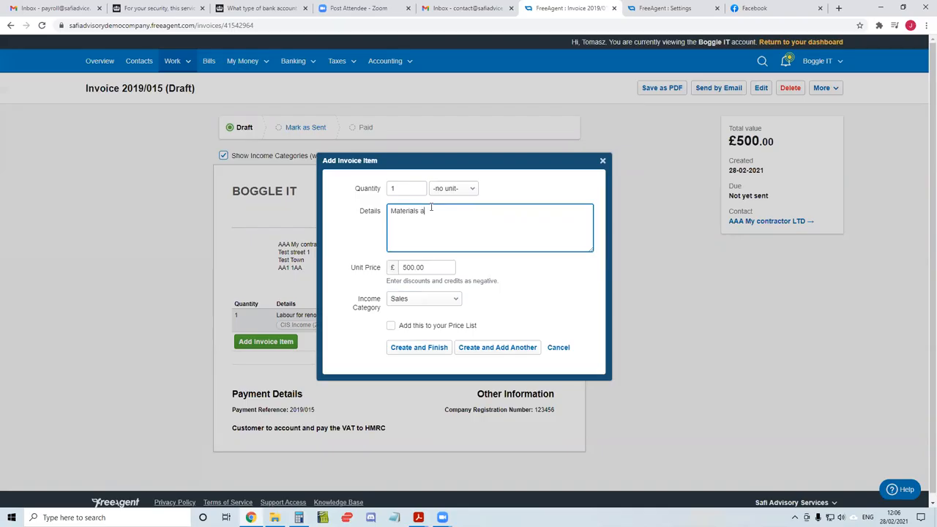
{"action": "type", "text": "Materials at 123"}
{"action": "key", "text": "Tab"}
{"action": "type", "text": "300"}
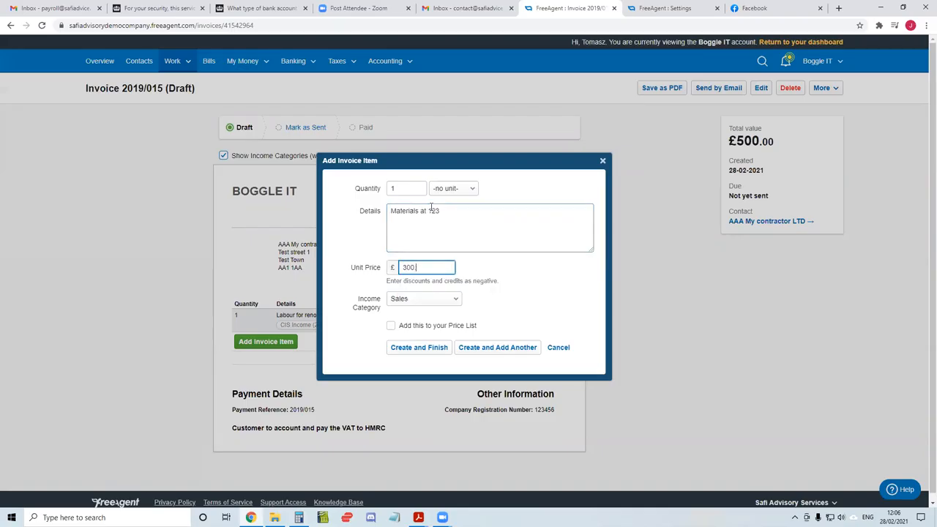
{"action": "key", "text": "Tab"}
{"action": "left_click", "coordinate": [419, 347]}
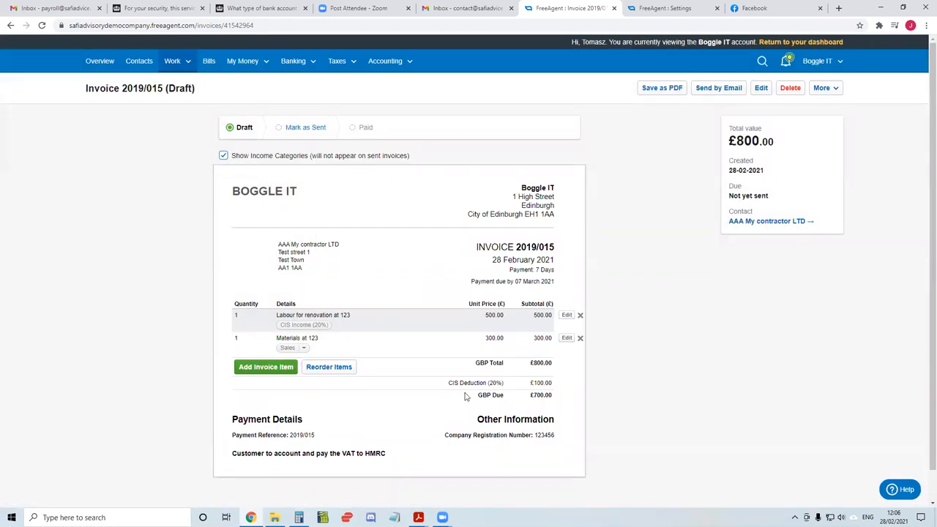
- Highlight the CIS deduction line and the VAT note on the draft invoice to check them
{"action": "left_click_drag", "start_coordinate": [447, 386], "coordinate": [551, 384]}
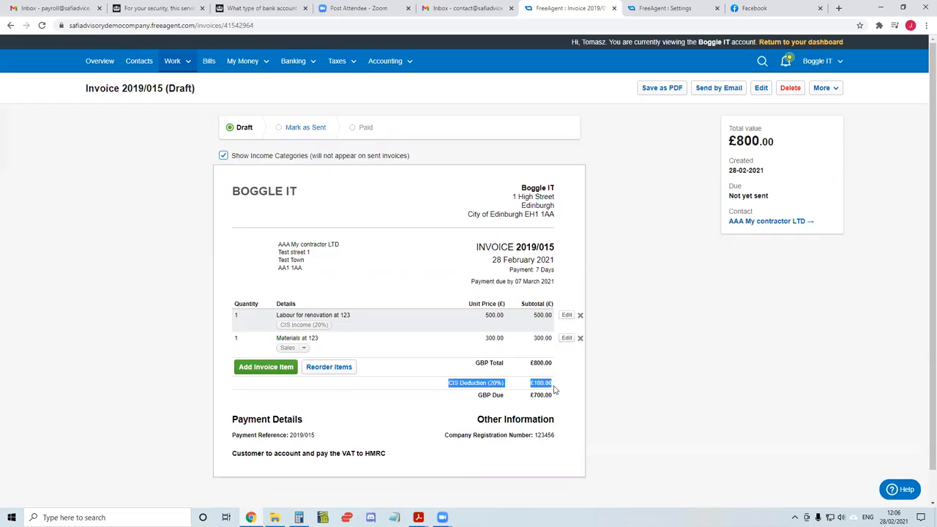
{"action": "left_click", "coordinate": [554, 391]}
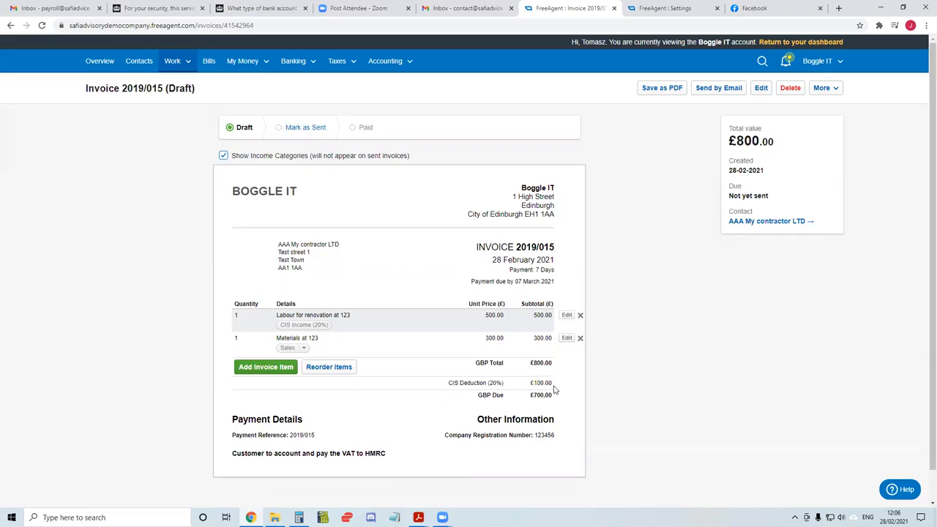
{"action": "scroll", "coordinate": [388, 362], "scroll_direction": "down", "scroll_amount": 1}
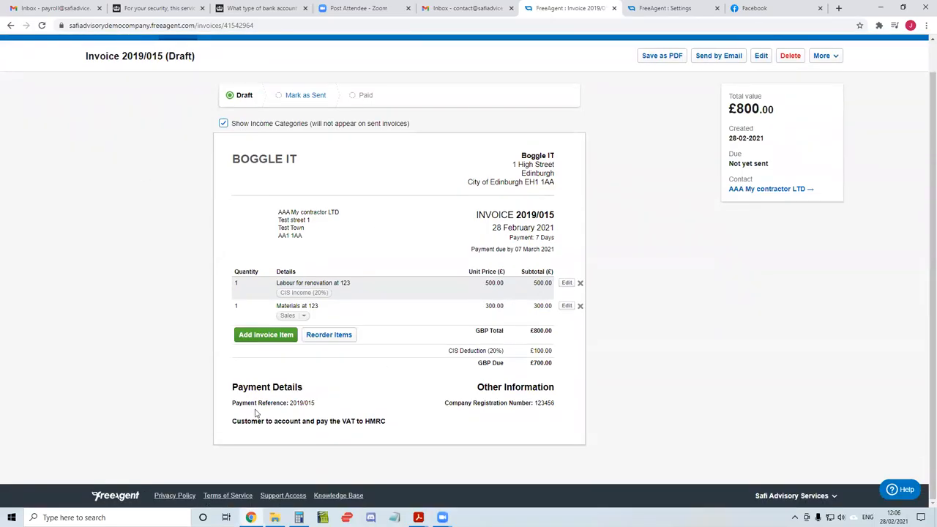
{"action": "left_click_drag", "start_coordinate": [234, 425], "coordinate": [388, 426]}
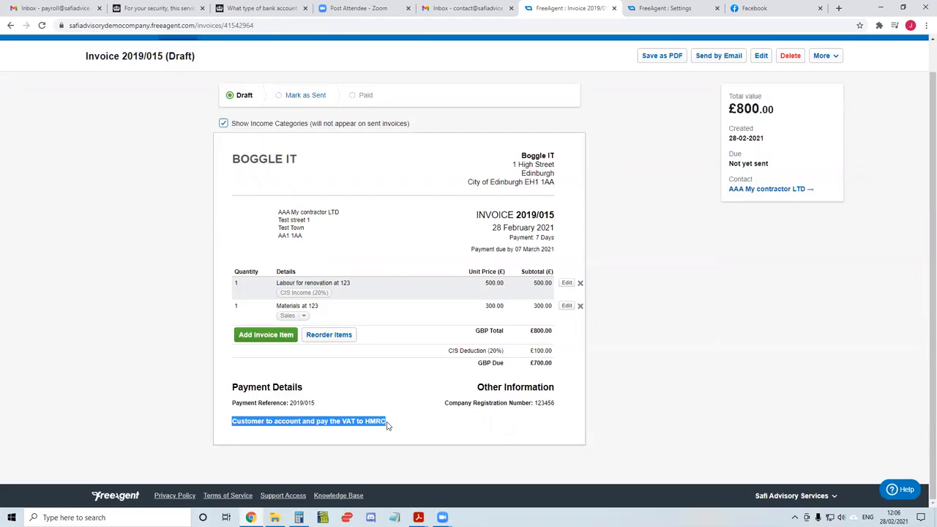
{"action": "left_click", "coordinate": [388, 426]}
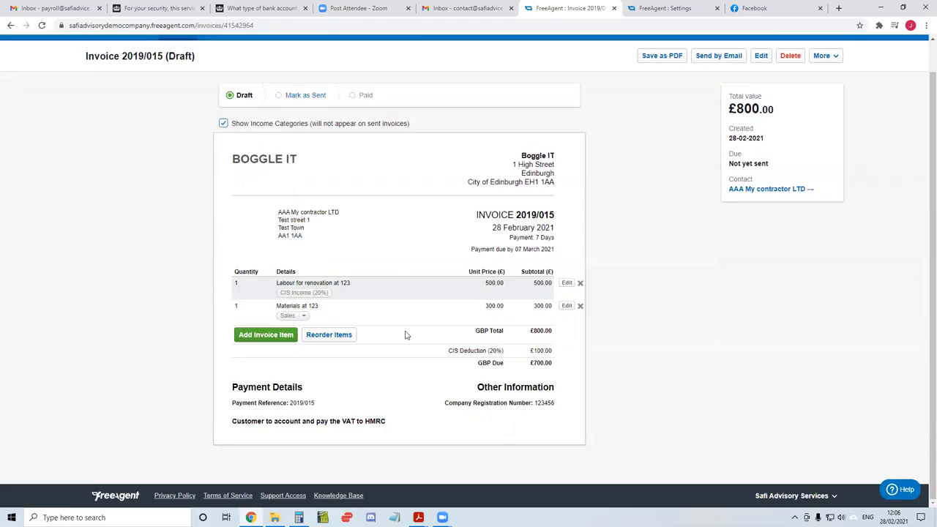
- Mark the contractor's invoice as sent and go to the invoicing overview
{"action": "scroll", "coordinate": [405, 334], "scroll_direction": "up", "scroll_amount": 1}
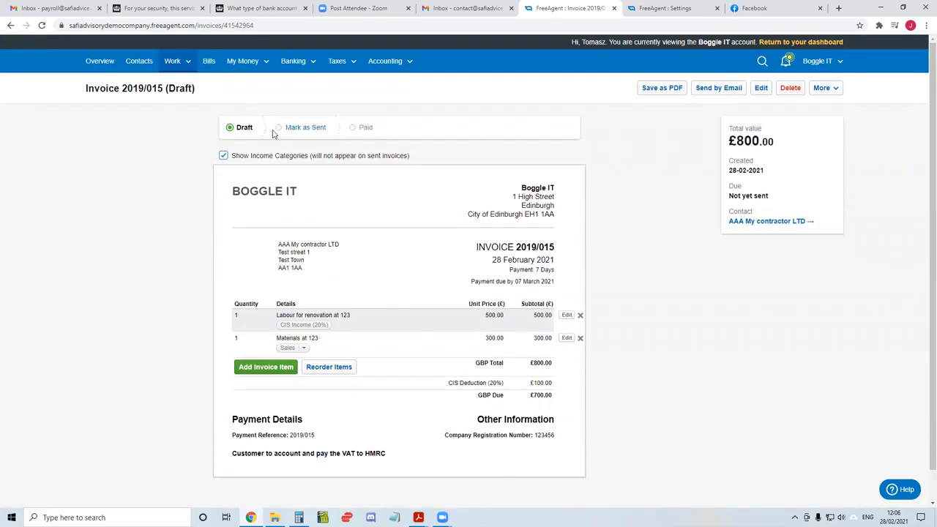
{"action": "left_click", "coordinate": [277, 129]}
{"action": "mouse_move", "coordinate": [186, 74]}
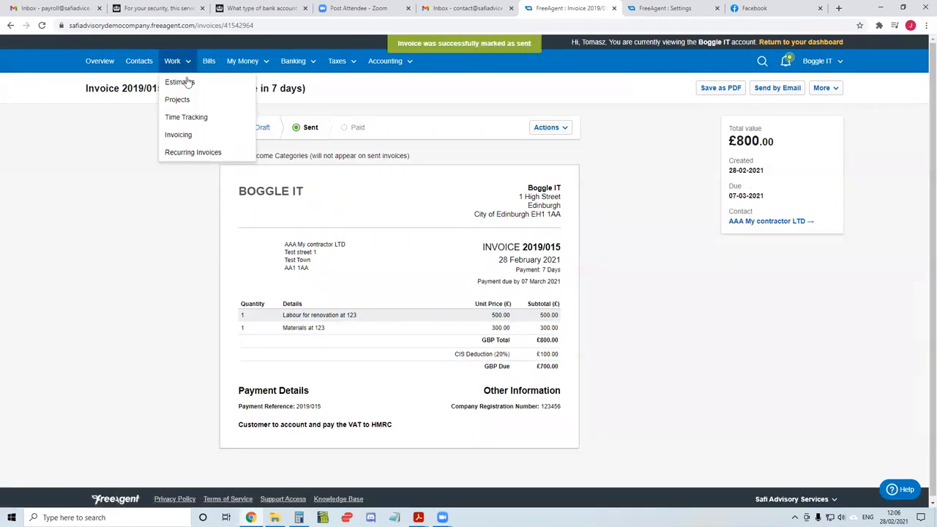
{"action": "left_click", "coordinate": [188, 135]}
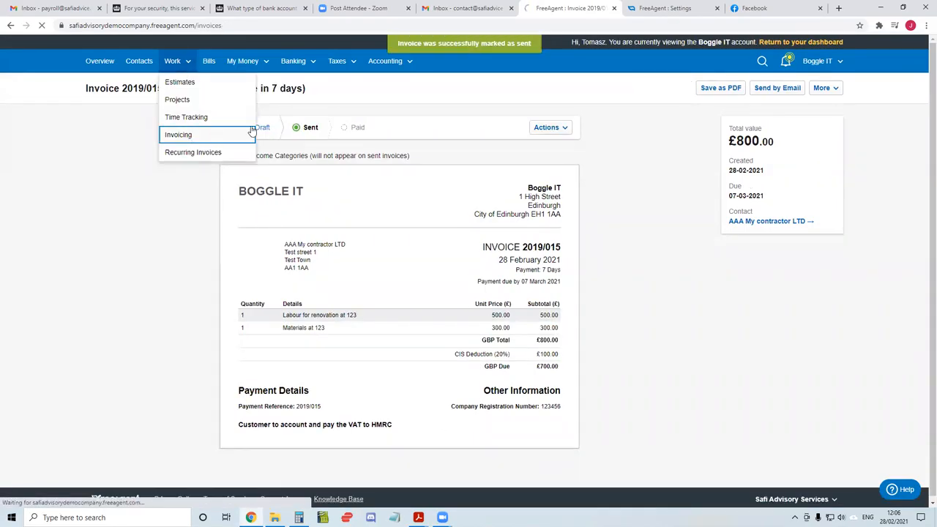
- Create a new invoice for Fez Consulting Ltd with the additional text about the customer paying the VAT removed
{"action": "left_click", "coordinate": [798, 89]}
{"action": "left_click", "coordinate": [267, 154]}
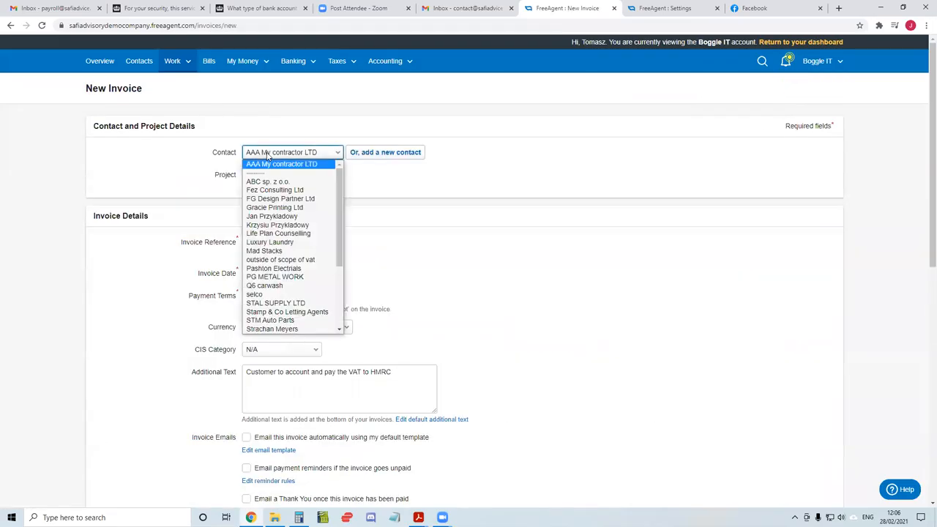
{"action": "left_click", "coordinate": [275, 191]}
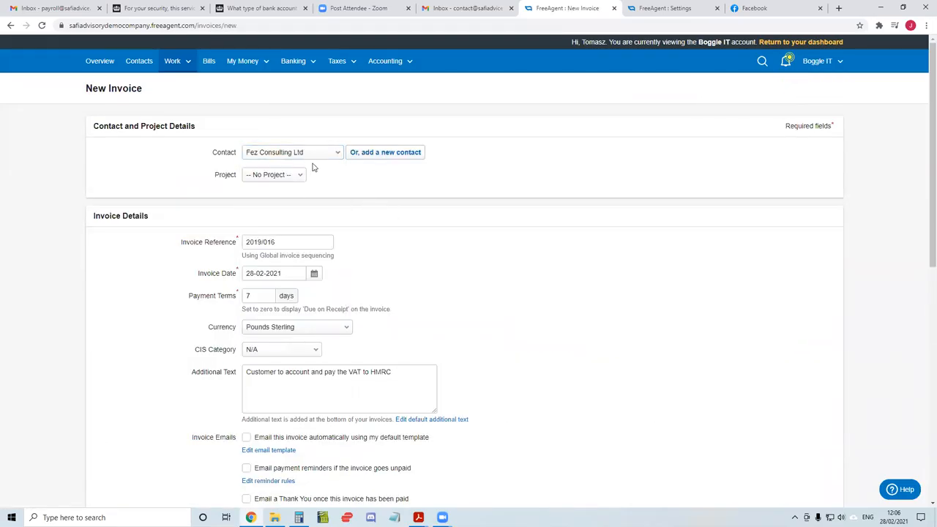
{"action": "scroll", "coordinate": [320, 205], "scroll_direction": "down", "scroll_amount": 5}
{"action": "scroll", "coordinate": [304, 165], "scroll_direction": "up", "scroll_amount": 3}
{"action": "left_click_drag", "start_coordinate": [398, 225], "coordinate": [209, 229]}
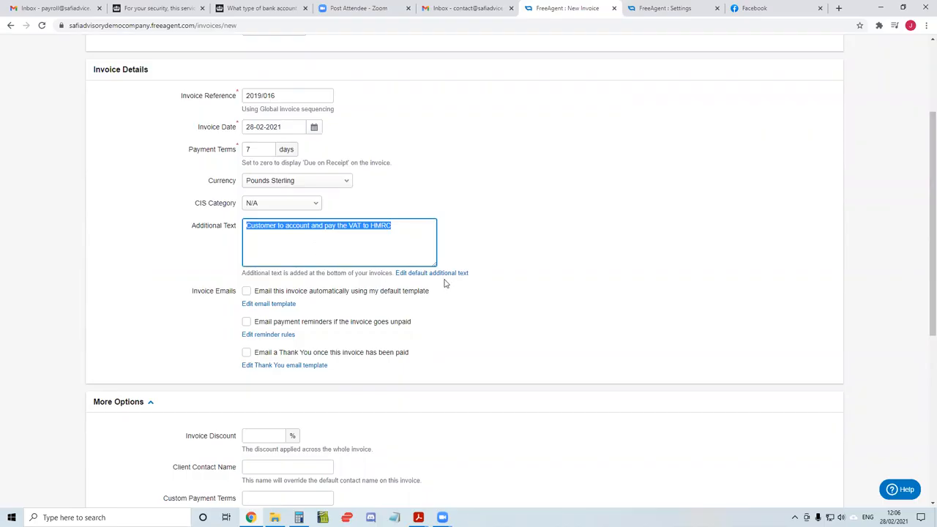
{"action": "key", "text": "BackSpace"}
{"action": "scroll", "coordinate": [278, 477], "scroll_direction": "down", "scroll_amount": 4}
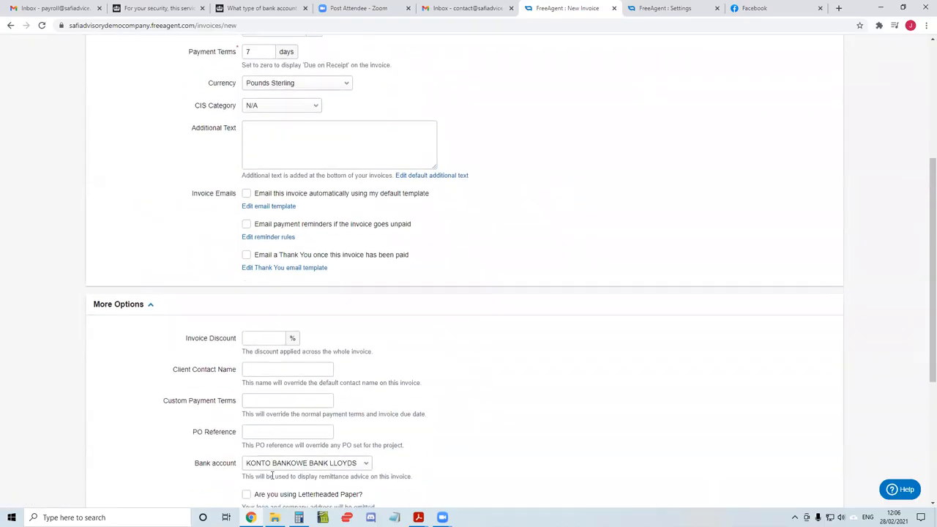
{"action": "left_click", "coordinate": [289, 481]}
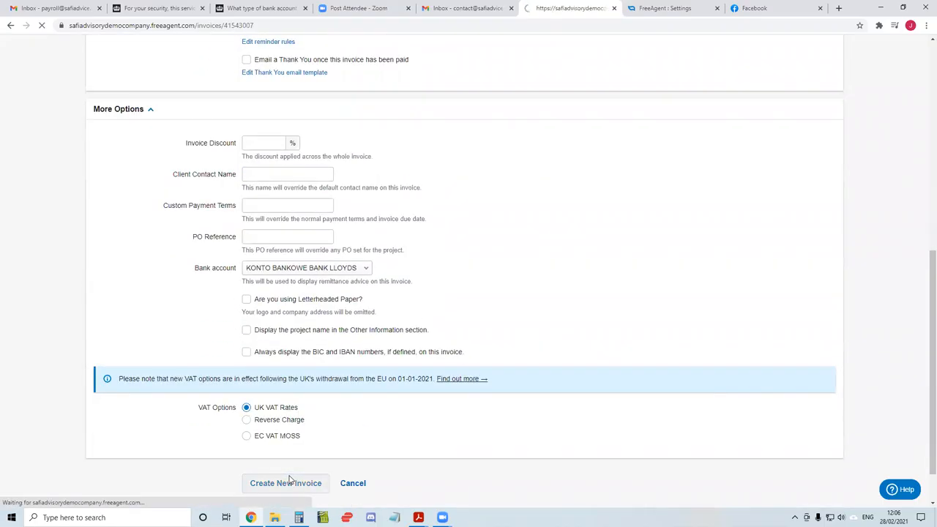
- Add an invoice item with quantity 1, details "Renovation at 345", unit price £600.00, income category Sales and standard 20% VAT
{"action": "left_click", "coordinate": [262, 378]}
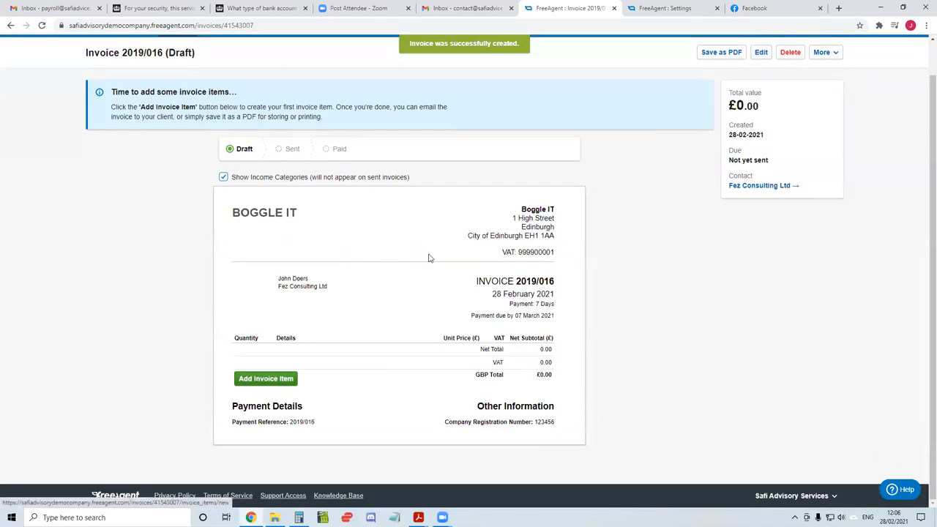
{"action": "left_click", "coordinate": [448, 177]}
{"action": "left_click", "coordinate": [432, 223]}
{"action": "left_click", "coordinate": [433, 223]}
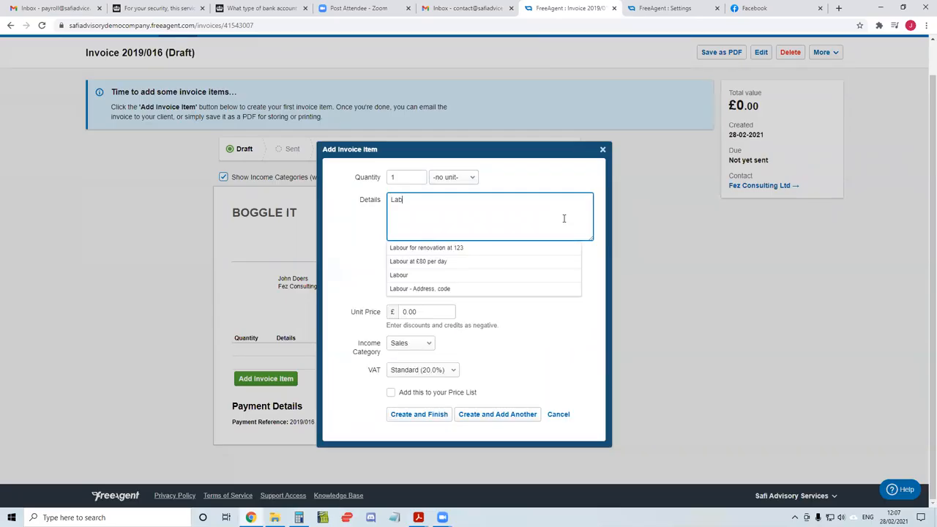
{"action": "key", "text": "BackSpace"}
{"action": "type", "text": "Renovation at 345"}
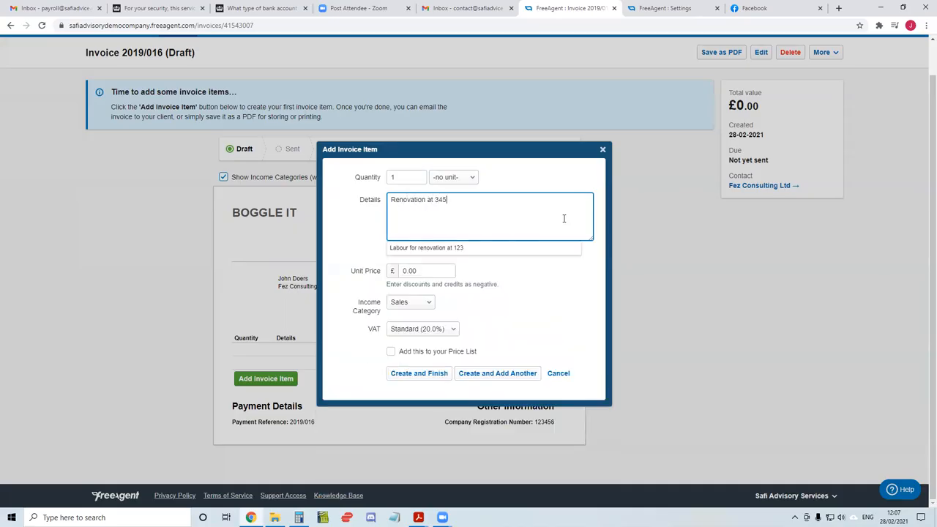
{"action": "key", "text": "Tab"}
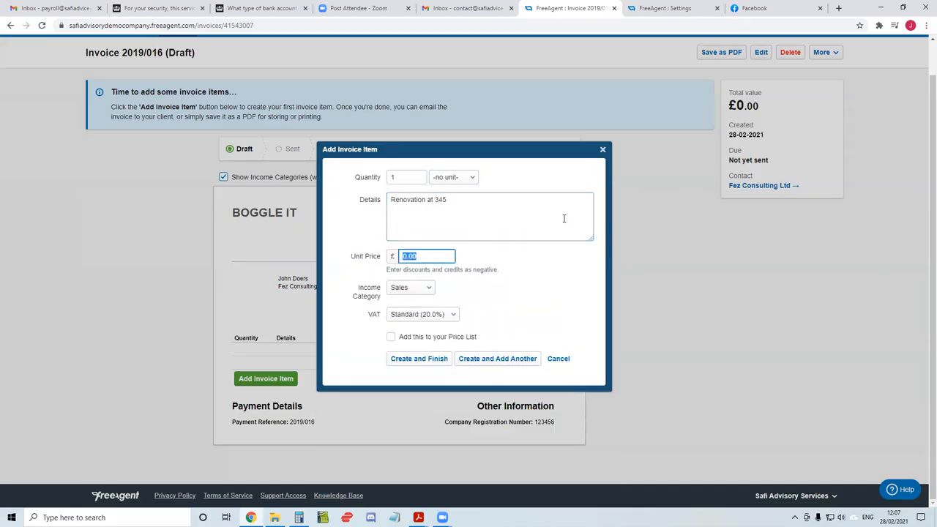
{"action": "type", "text": "600.00"}
{"action": "key", "text": "Tab"}
{"action": "left_click", "coordinate": [401, 359]}
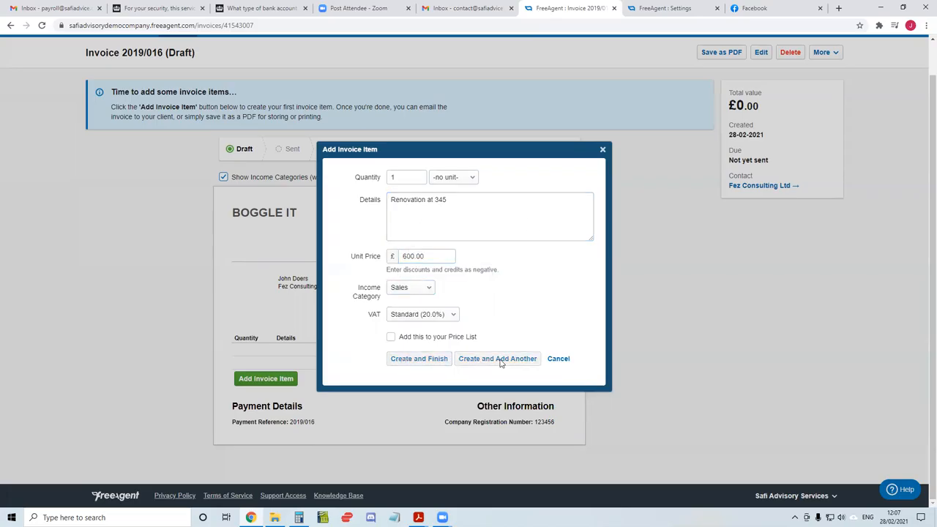
- Highlight the VAT amount on the Fez Consulting Ltd draft invoice and mark the invoice as sent
{"action": "left_click_drag", "start_coordinate": [553, 364], "coordinate": [524, 365]}
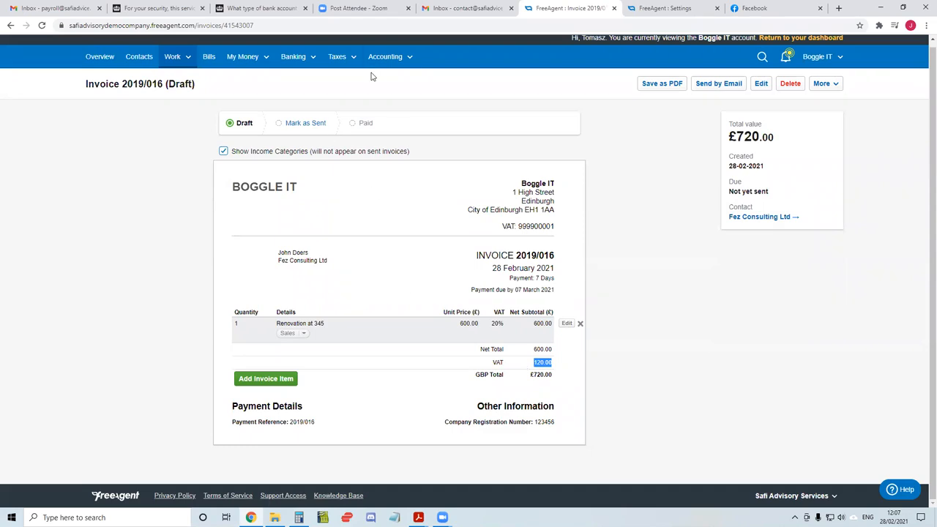
{"action": "left_click", "coordinate": [289, 125]}
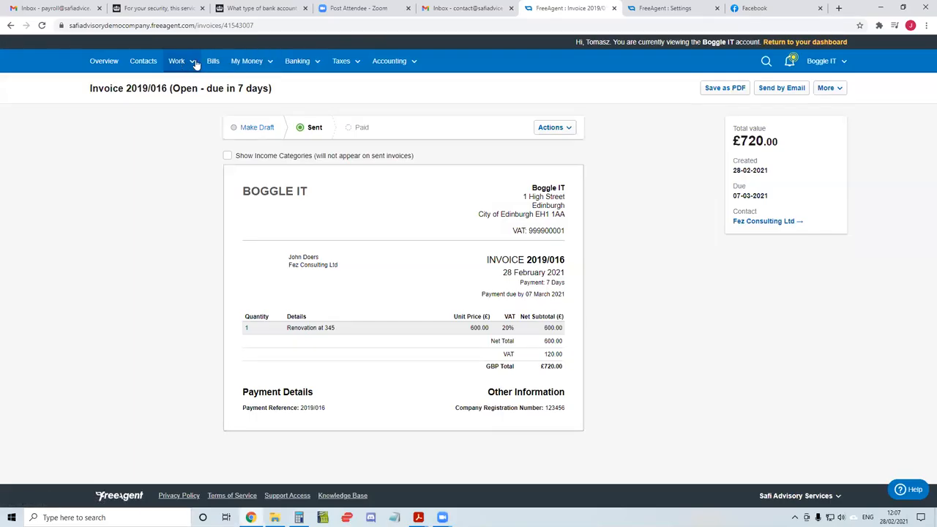
- Go to the bank accounts summary and open the transactions of ZZZ MAIN ACCOUNT
{"action": "left_click", "coordinate": [302, 61]}
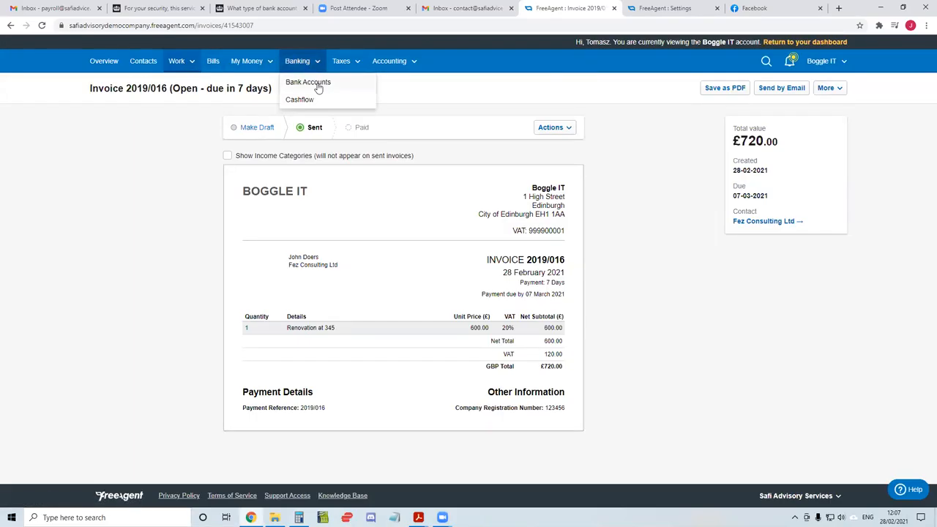
{"action": "left_click", "coordinate": [315, 82]}
{"action": "scroll", "coordinate": [337, 140], "scroll_direction": "down", "scroll_amount": 4}
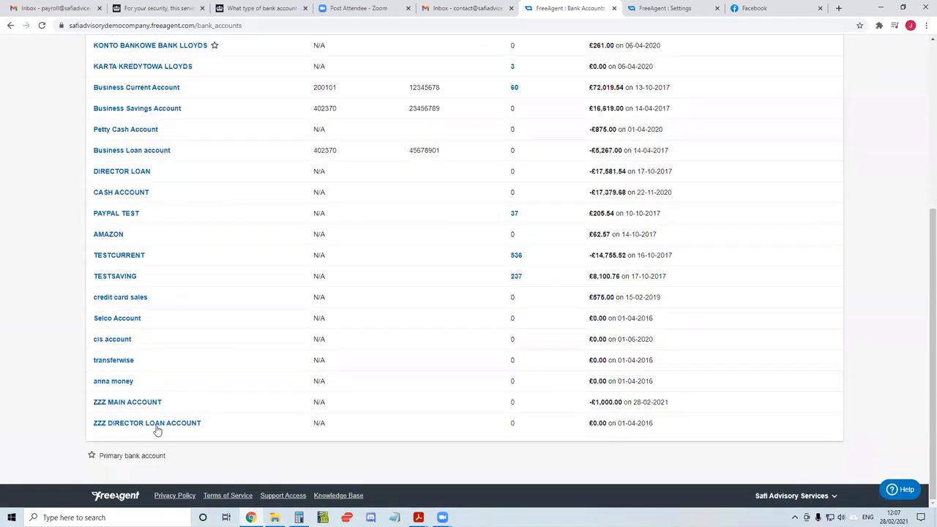
{"action": "left_click", "coordinate": [155, 426]}
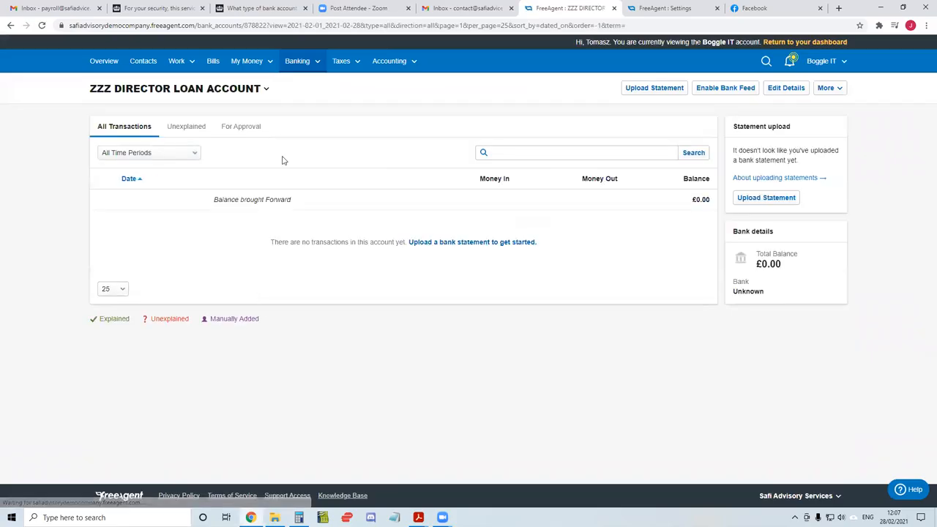
{"action": "left_click", "coordinate": [15, 26]}
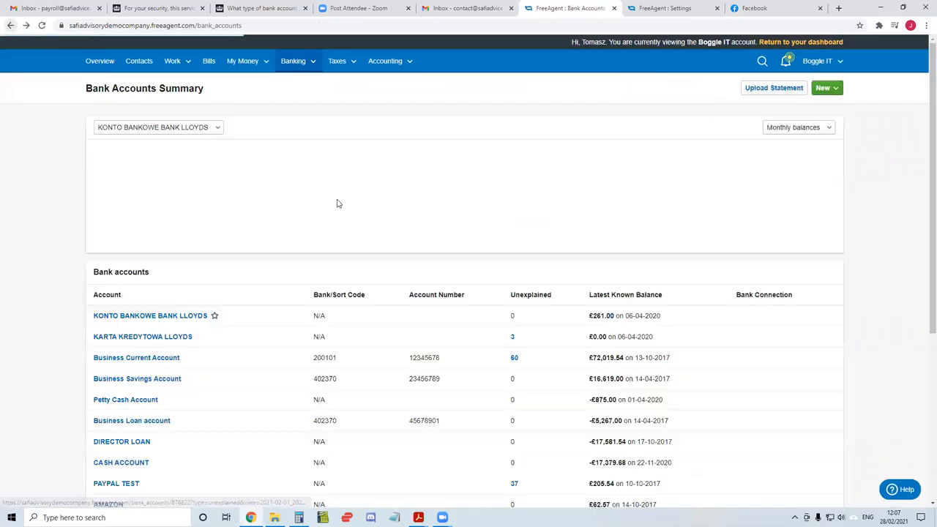
{"action": "left_click", "coordinate": [137, 405]}
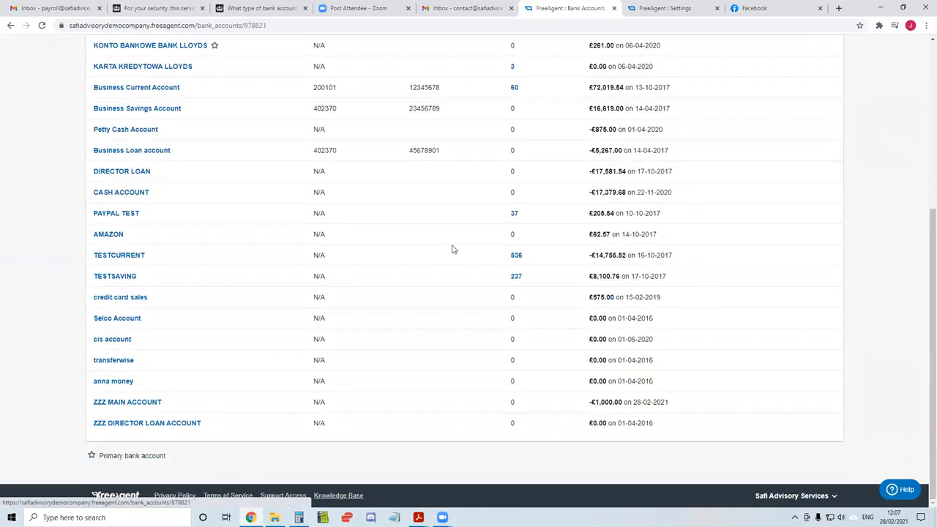
- Remove the existing explanation from the 28-02-2021 subcontractor transaction and confirm the removal
{"action": "left_click", "coordinate": [102, 221]}
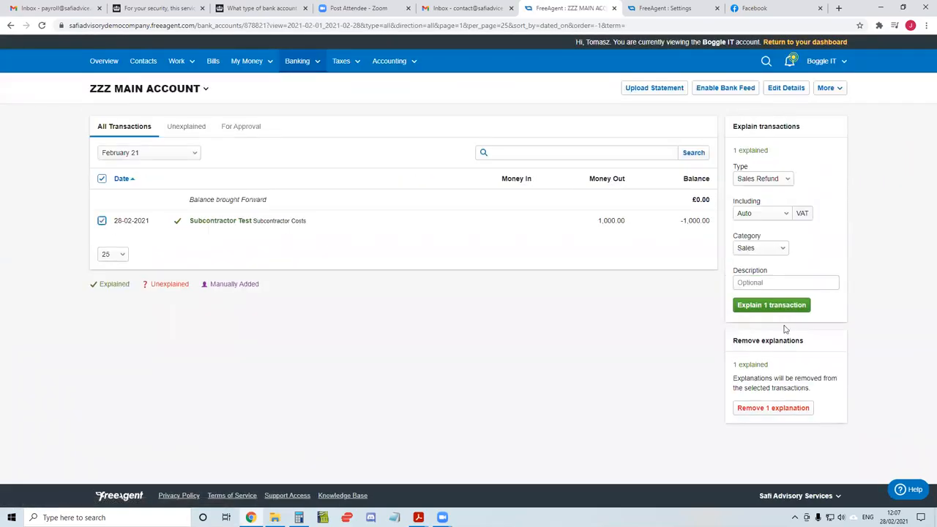
{"action": "left_click", "coordinate": [774, 407]}
{"action": "left_click", "coordinate": [382, 293]}
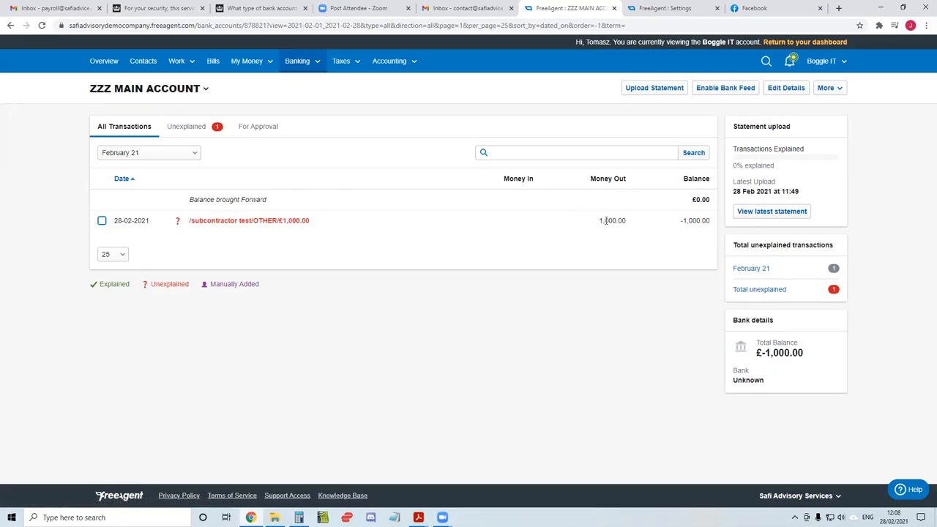
- Explain the subcontractor transaction as a Payment with the Reverse Charge VAT option and the category Subcontractor Costs, using the full explanation form
{"action": "left_click", "coordinate": [292, 222]}
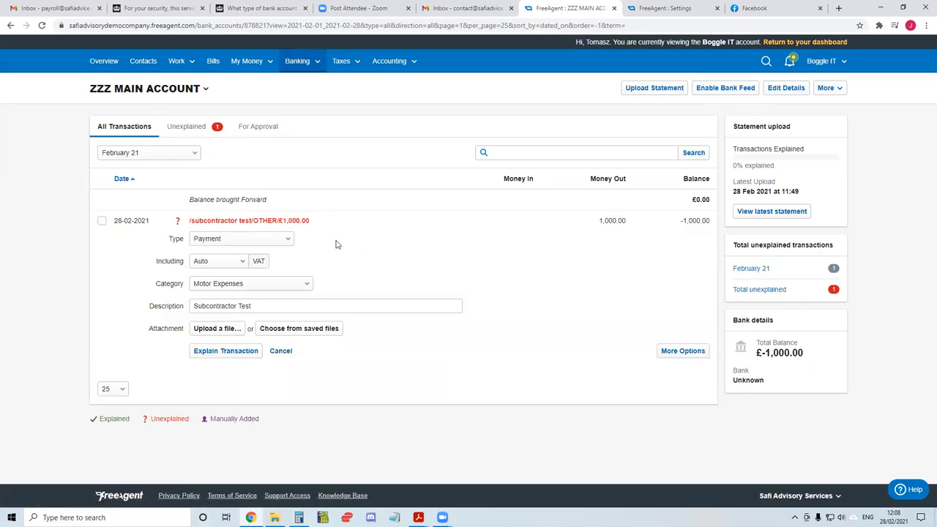
{"action": "left_click", "coordinate": [682, 352]}
{"action": "scroll", "coordinate": [383, 264], "scroll_direction": "down", "scroll_amount": 1}
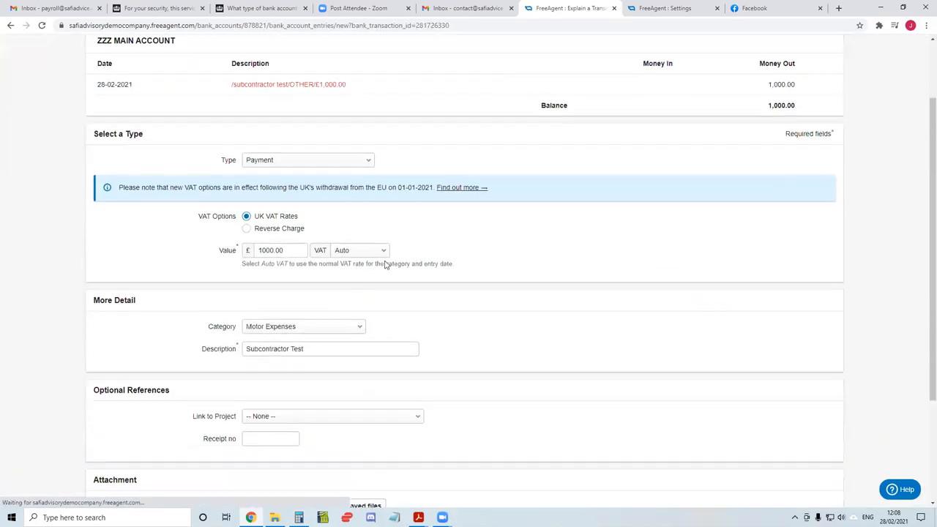
{"action": "left_click", "coordinate": [276, 219]}
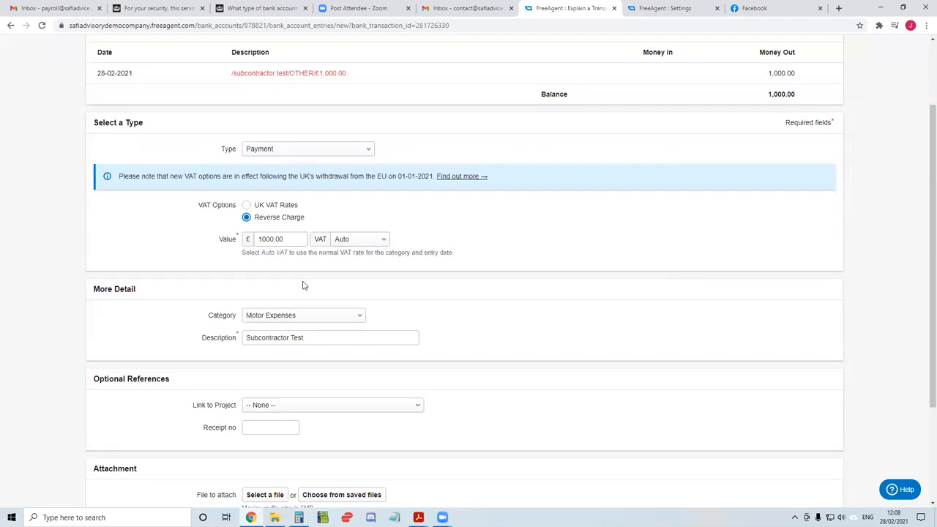
{"action": "left_click", "coordinate": [304, 315]}
{"action": "scroll", "coordinate": [304, 410], "scroll_direction": "down", "scroll_amount": 5}
{"action": "left_click", "coordinate": [304, 426]}
{"action": "scroll", "coordinate": [462, 301], "scroll_direction": "down", "scroll_amount": 2}
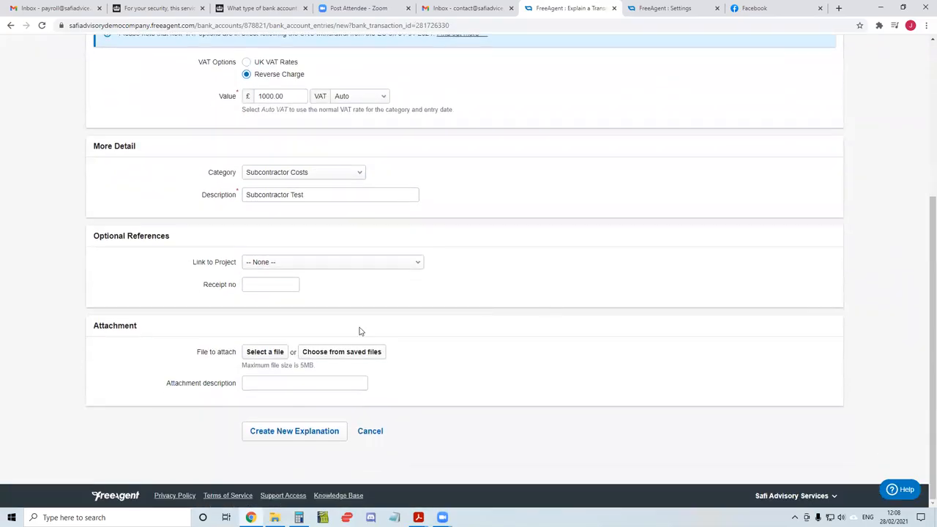
{"action": "left_click", "coordinate": [309, 438]}
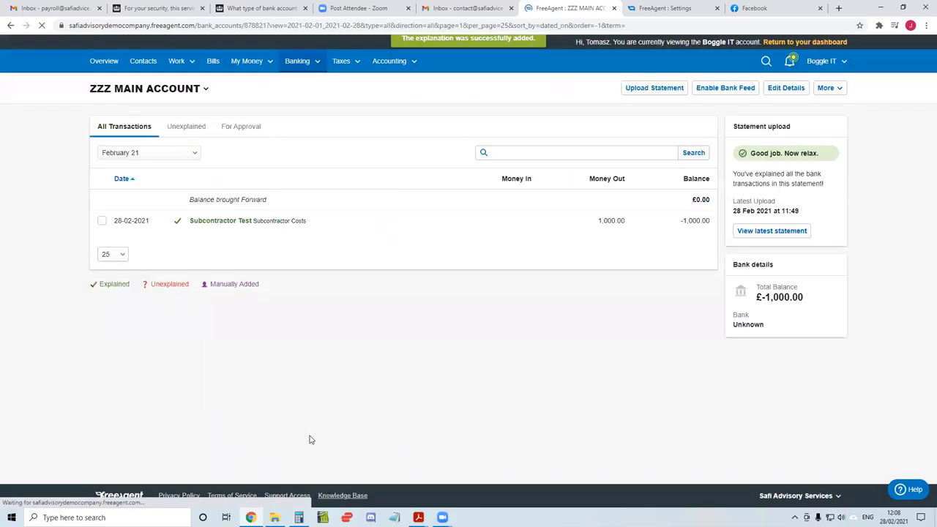
- Reopen the explained subcontractor transaction to check its VAT rate and category, and close it without saving changes
{"action": "left_click", "coordinate": [233, 224]}
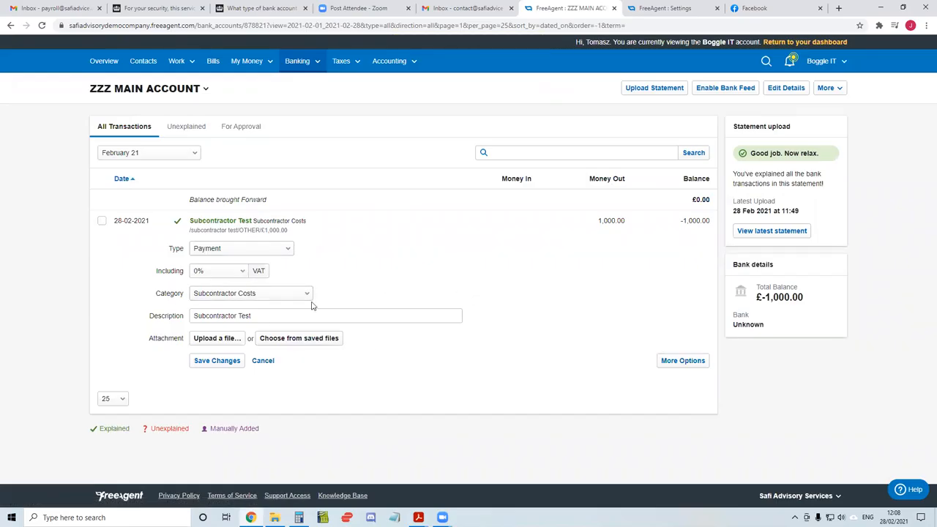
{"action": "left_click", "coordinate": [265, 361]}
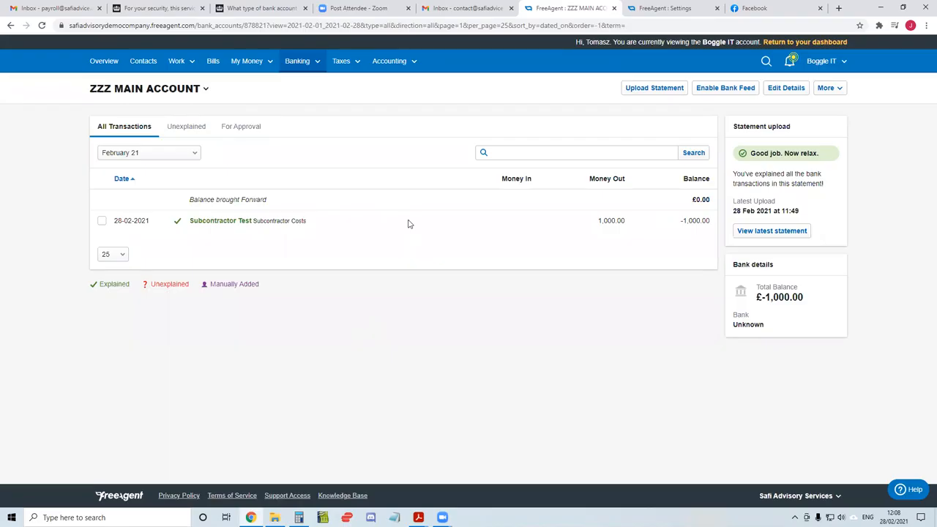